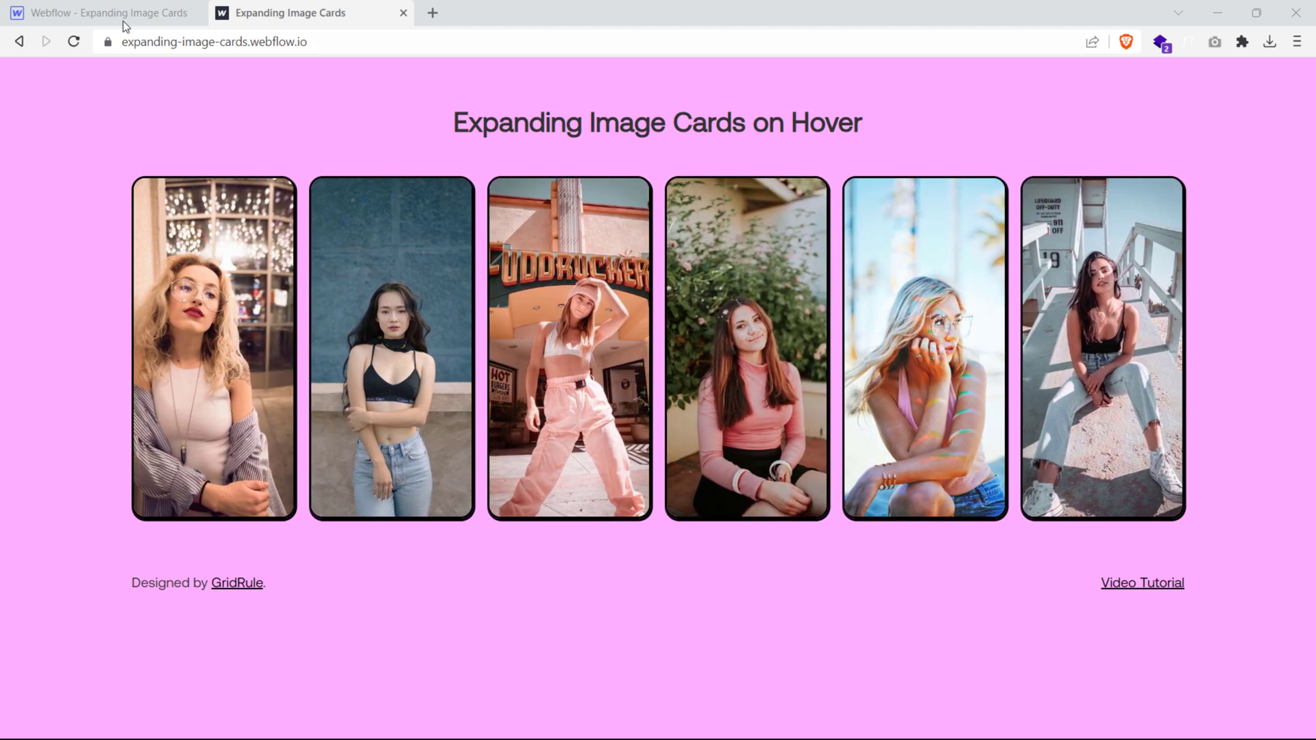
Add a Div Block inside main-wrapper above footer-wrapper and class it section_home-hero
click(103, 13)
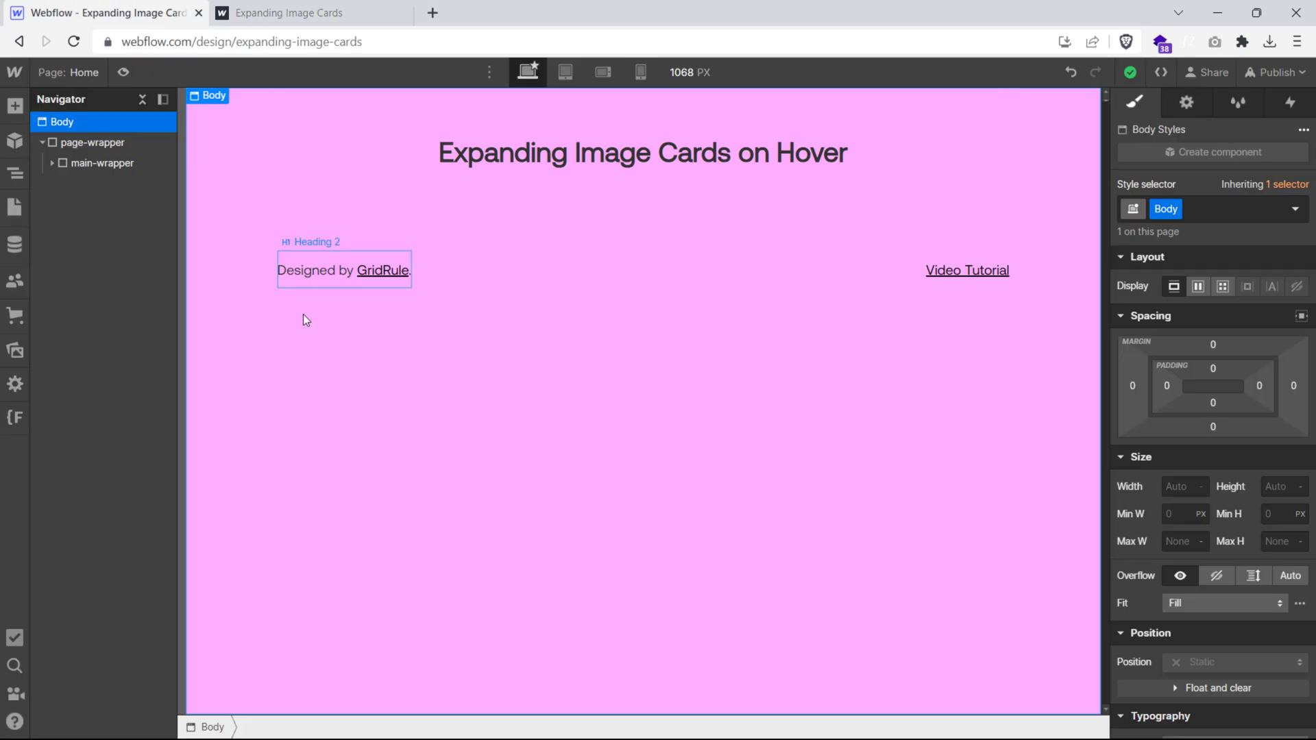
click(85, 142)
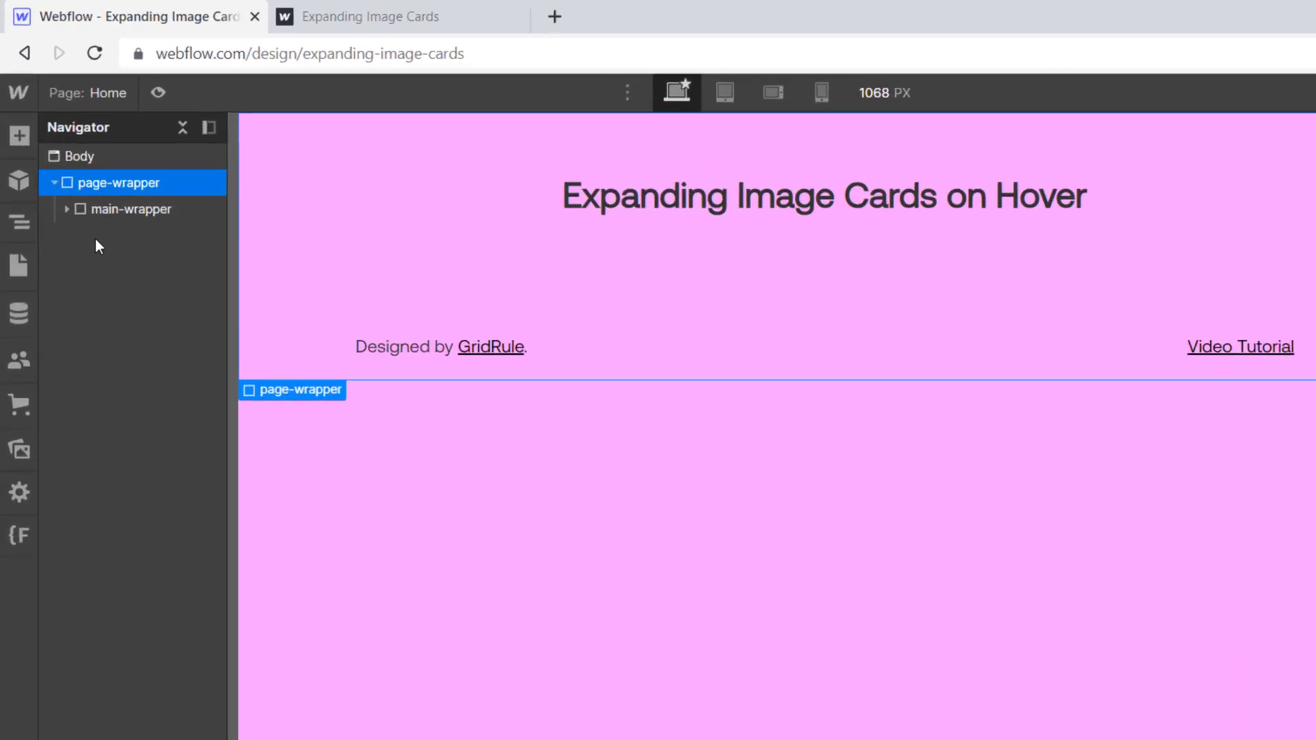
click(71, 207)
click(68, 210)
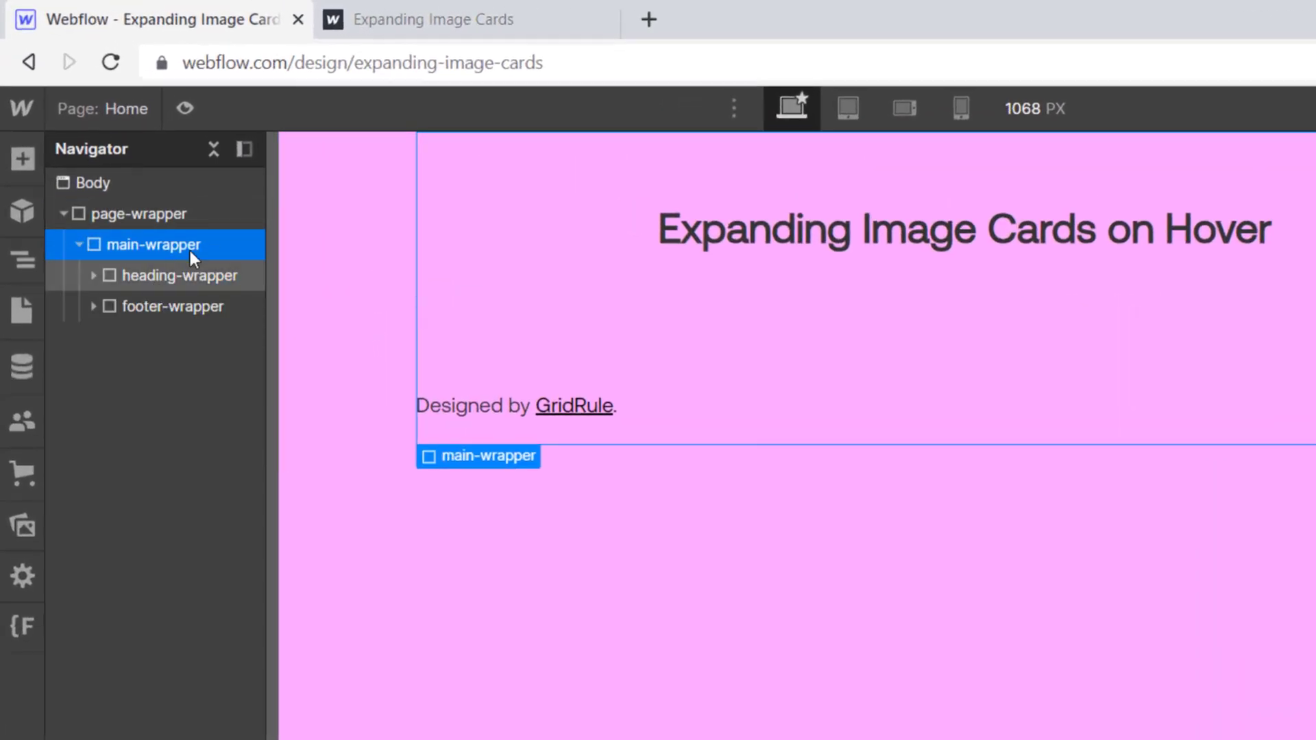
key(ctrl+k)
text(d)
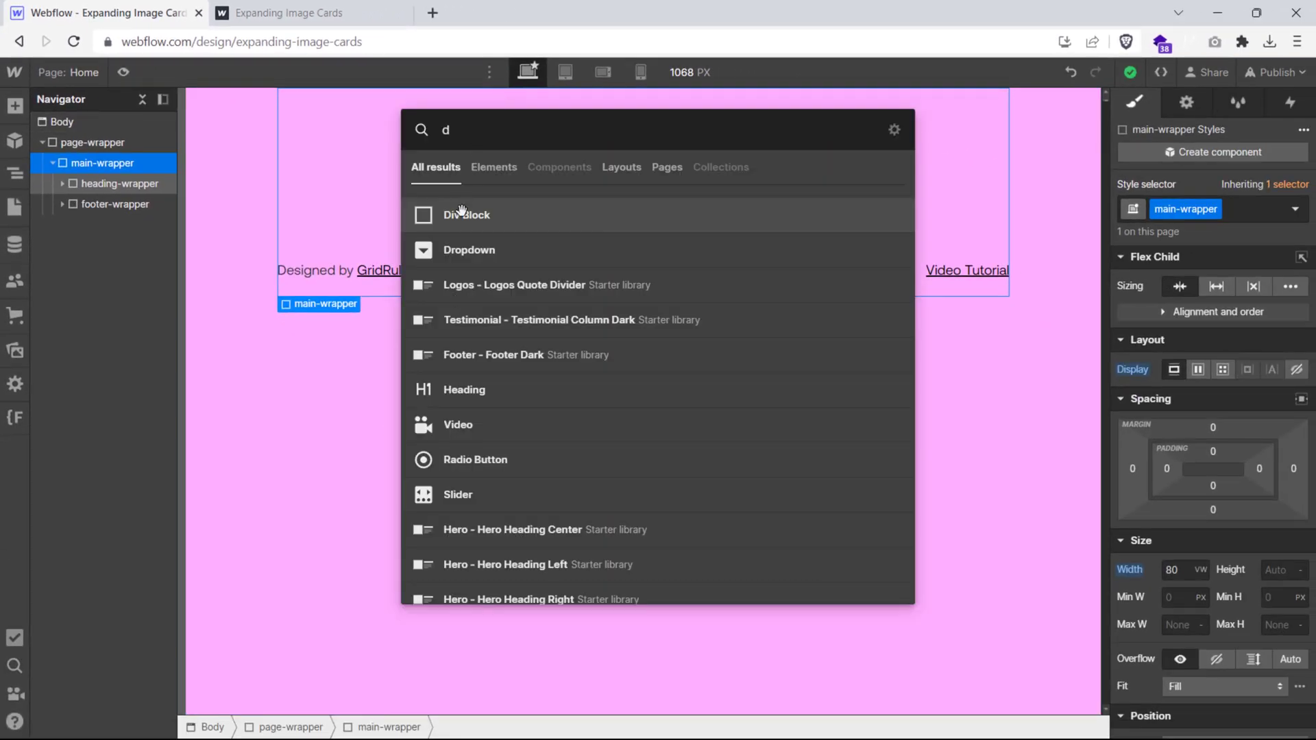
click(466, 215)
drag(93, 224, 544, 245)
click(1196, 207)
text(sec)
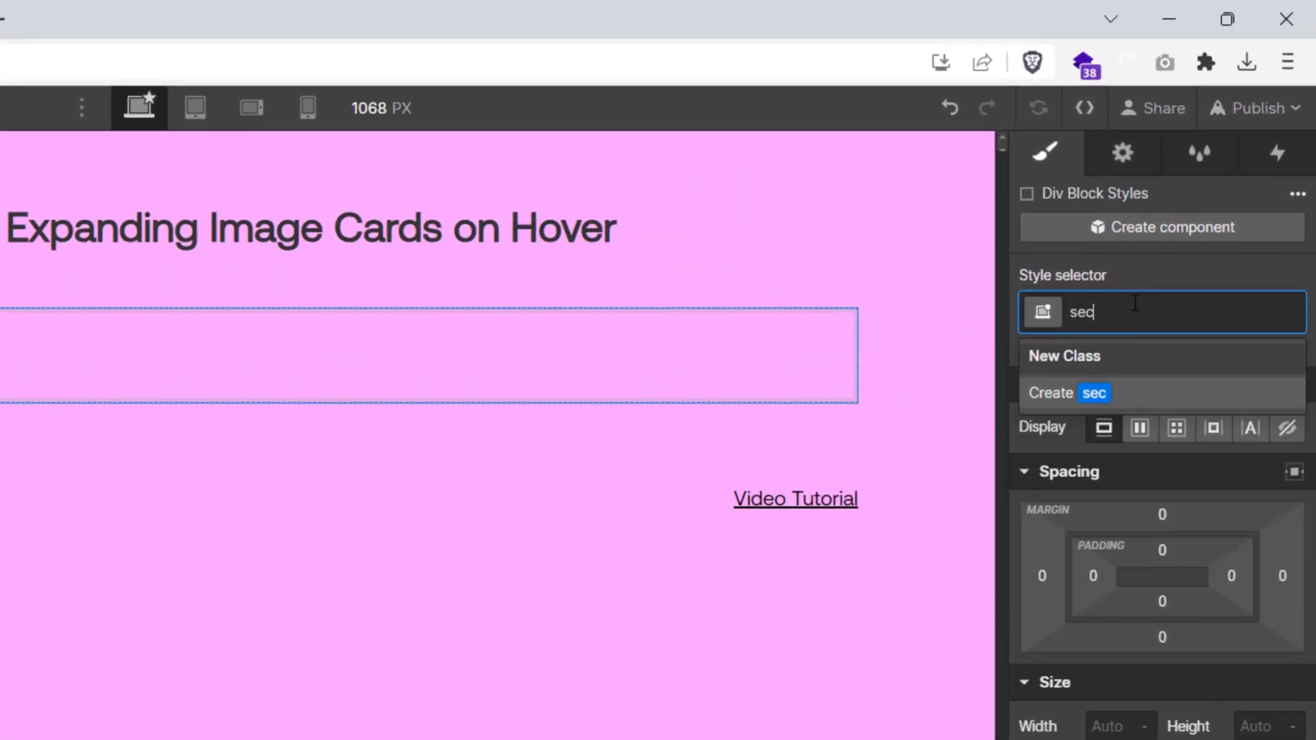
text(tion_home-hero)
key(Return)
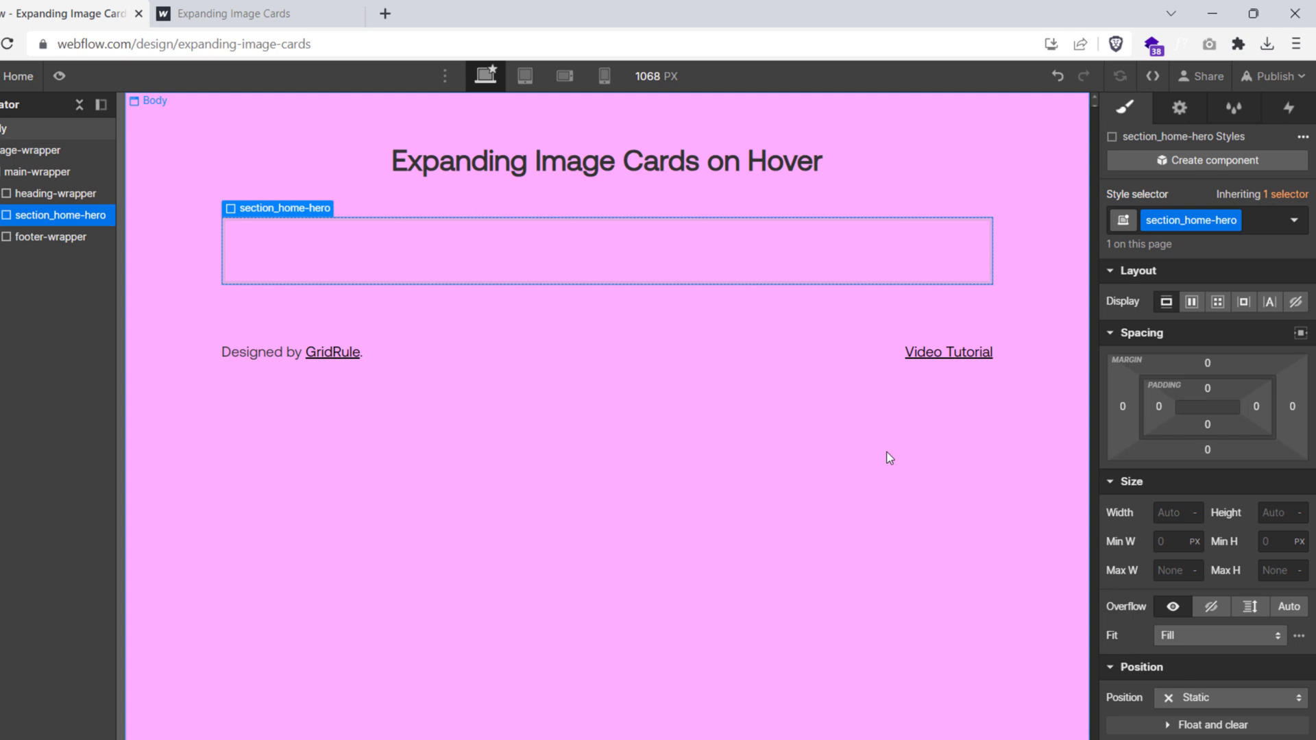
Insert a second Div Block inside the section, classed img_card-wrapper
key(ctrl+k)
text(d)
click(489, 210)
click(1196, 208)
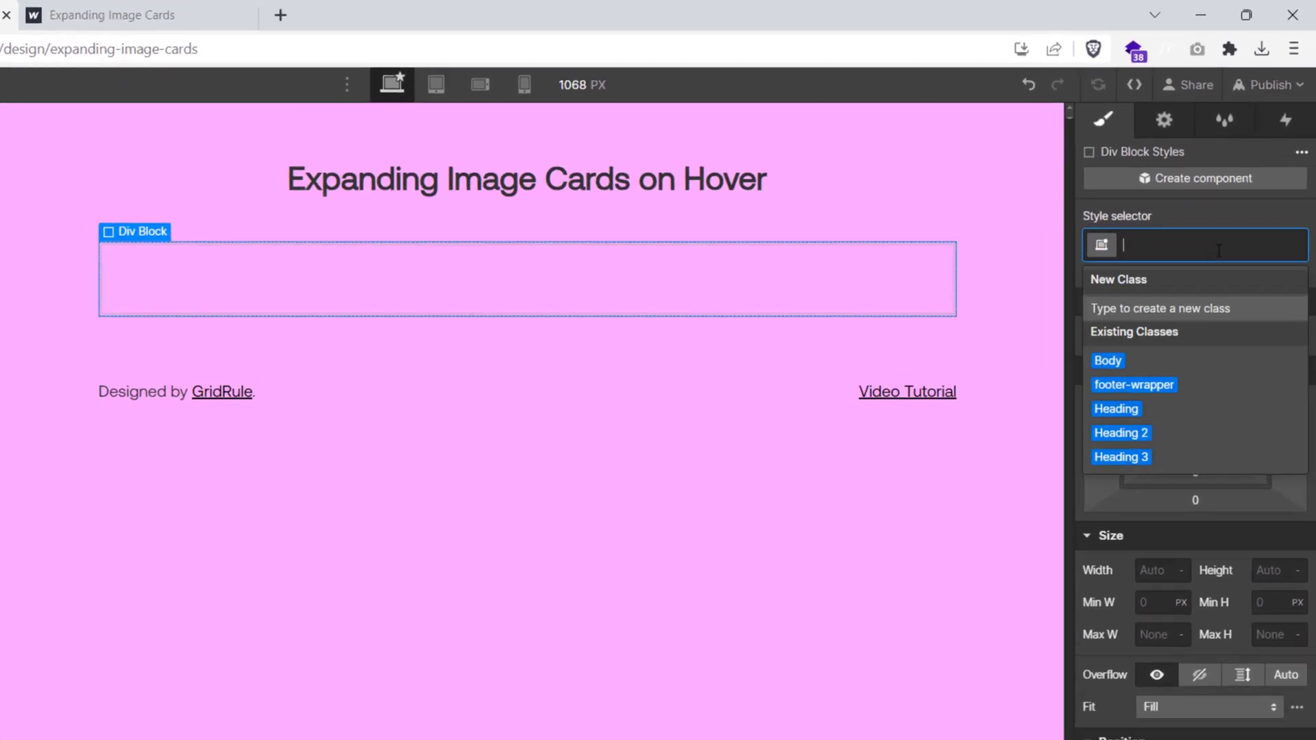
text(img_card-wrap)
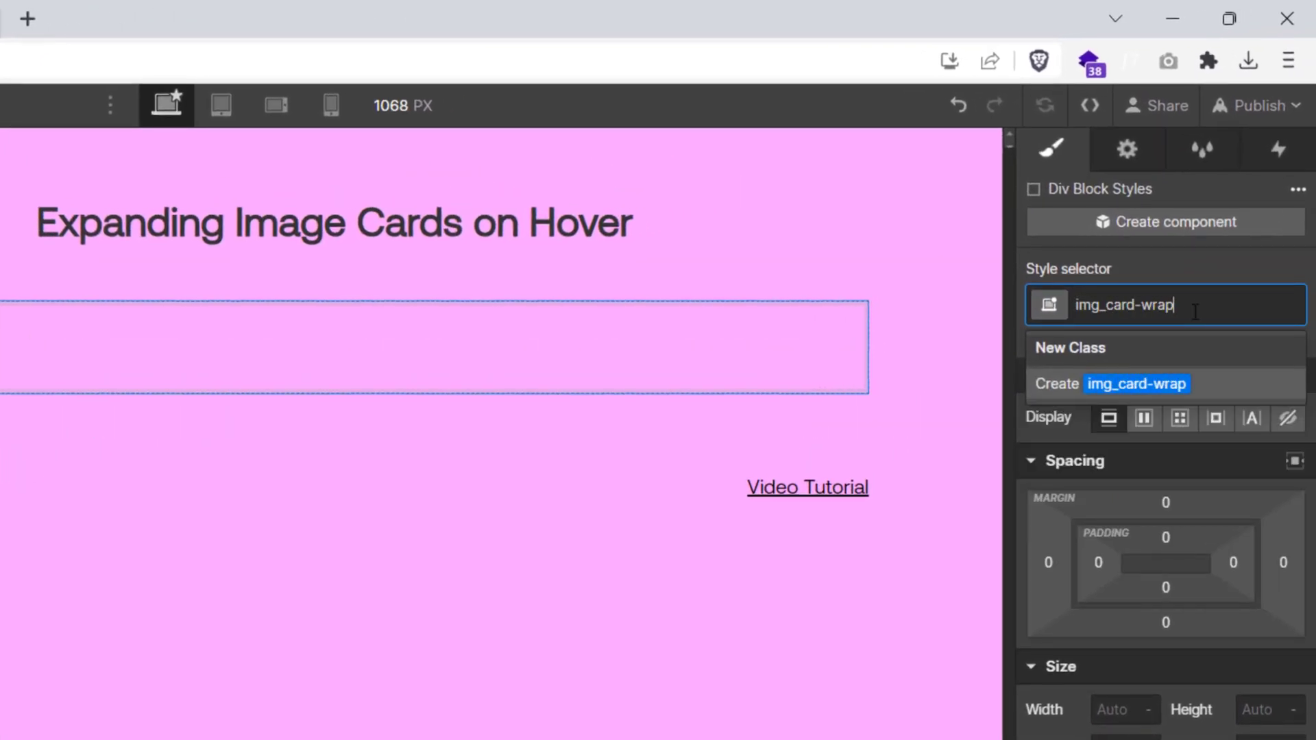
text(per)
key(Return)
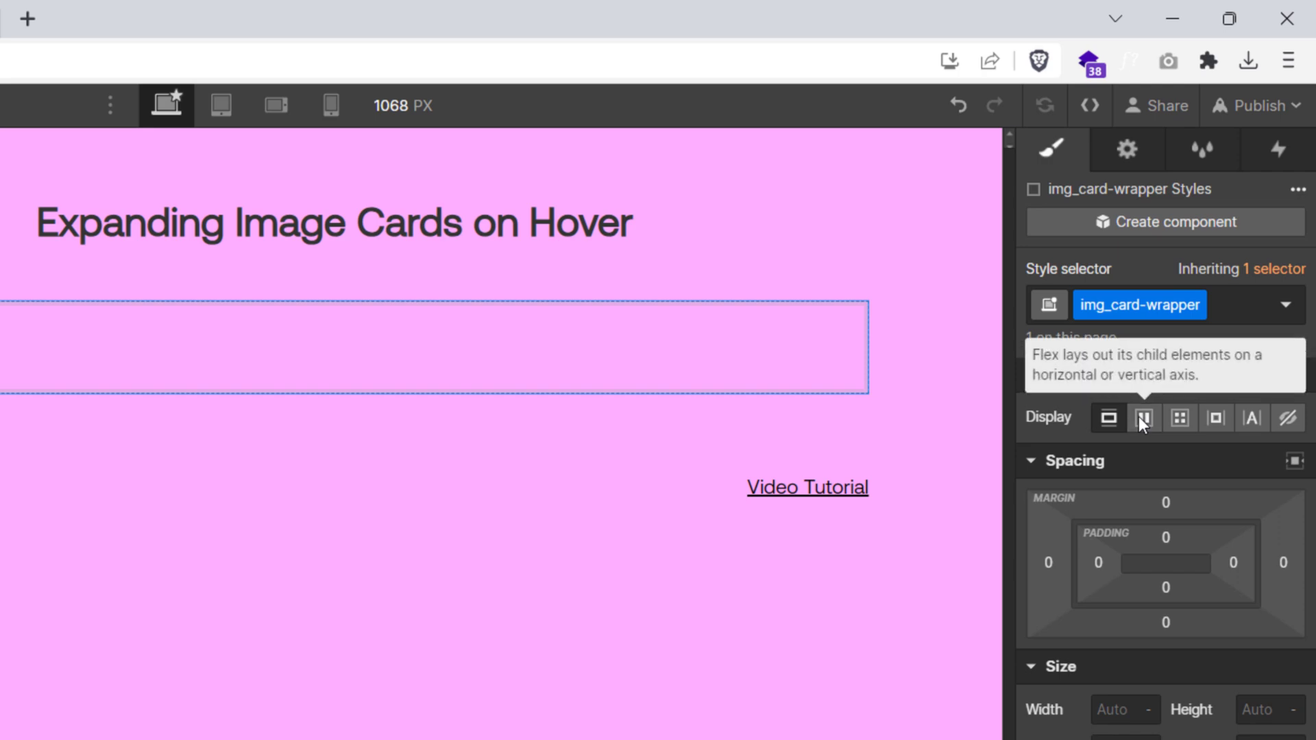
Make img_card-wrapper a flex row 25rem tall
click(1139, 417)
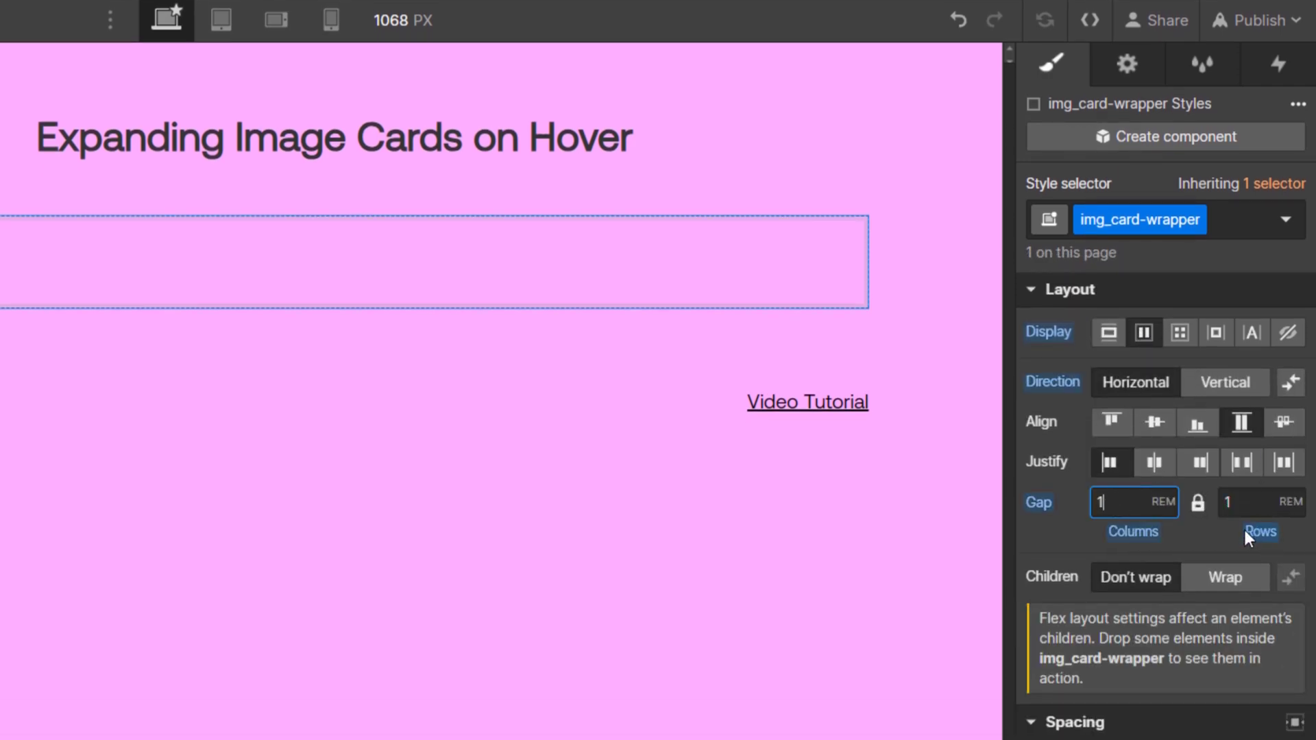
scroll(1170, 536, down, 5)
click(1269, 664)
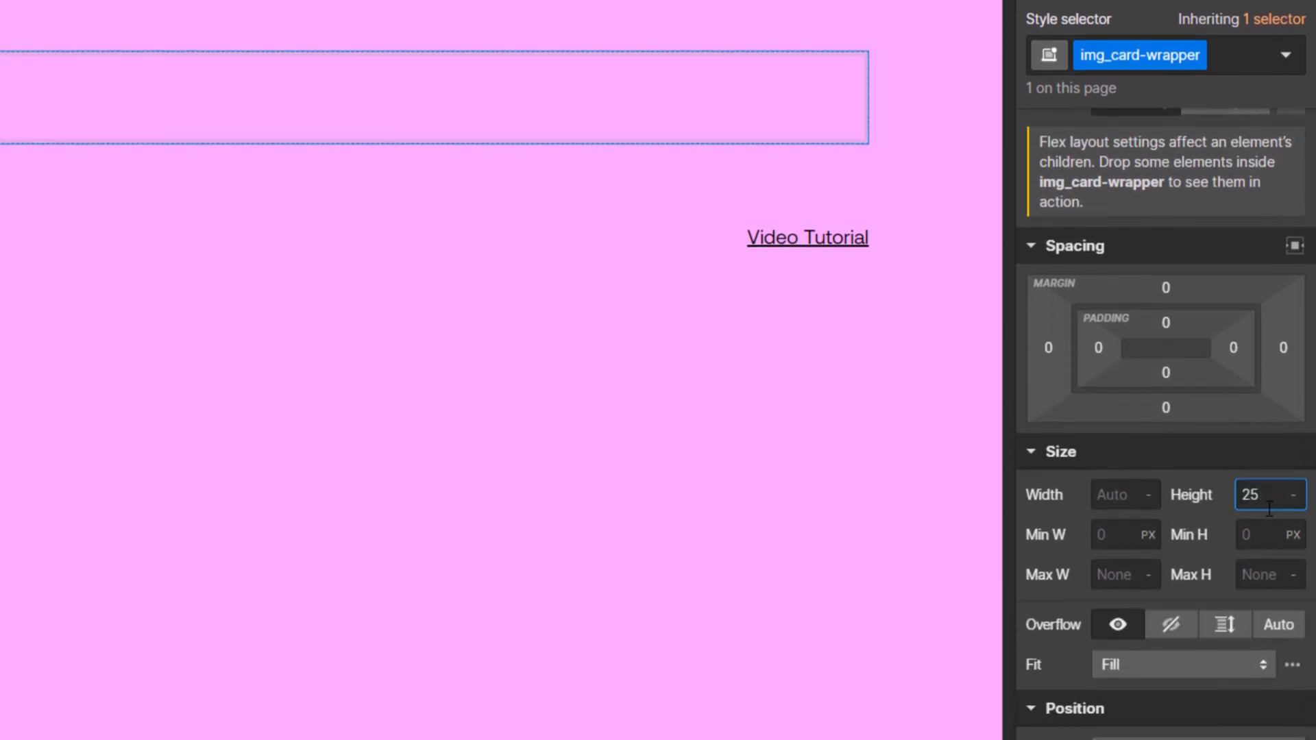
key(Return)
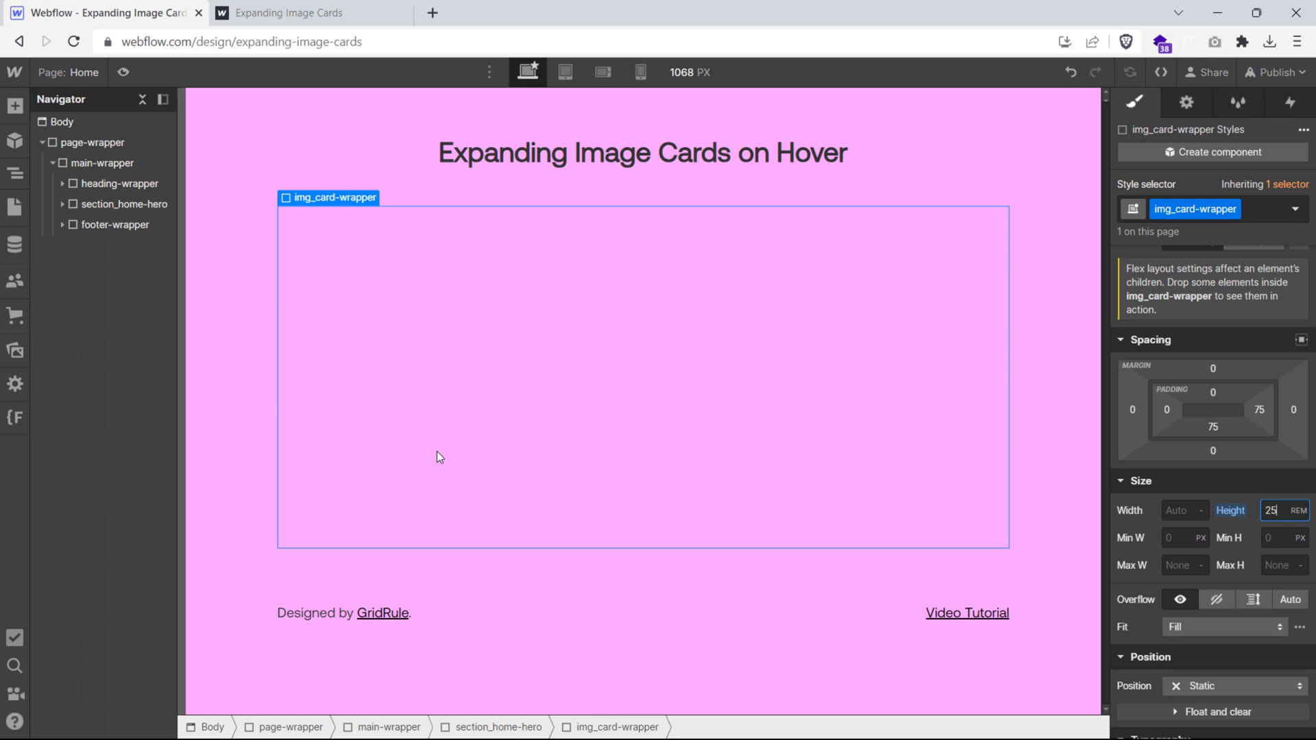
Insert a Div Block inside the wrapper and give it the class img-card-item
key(ctrl+e)
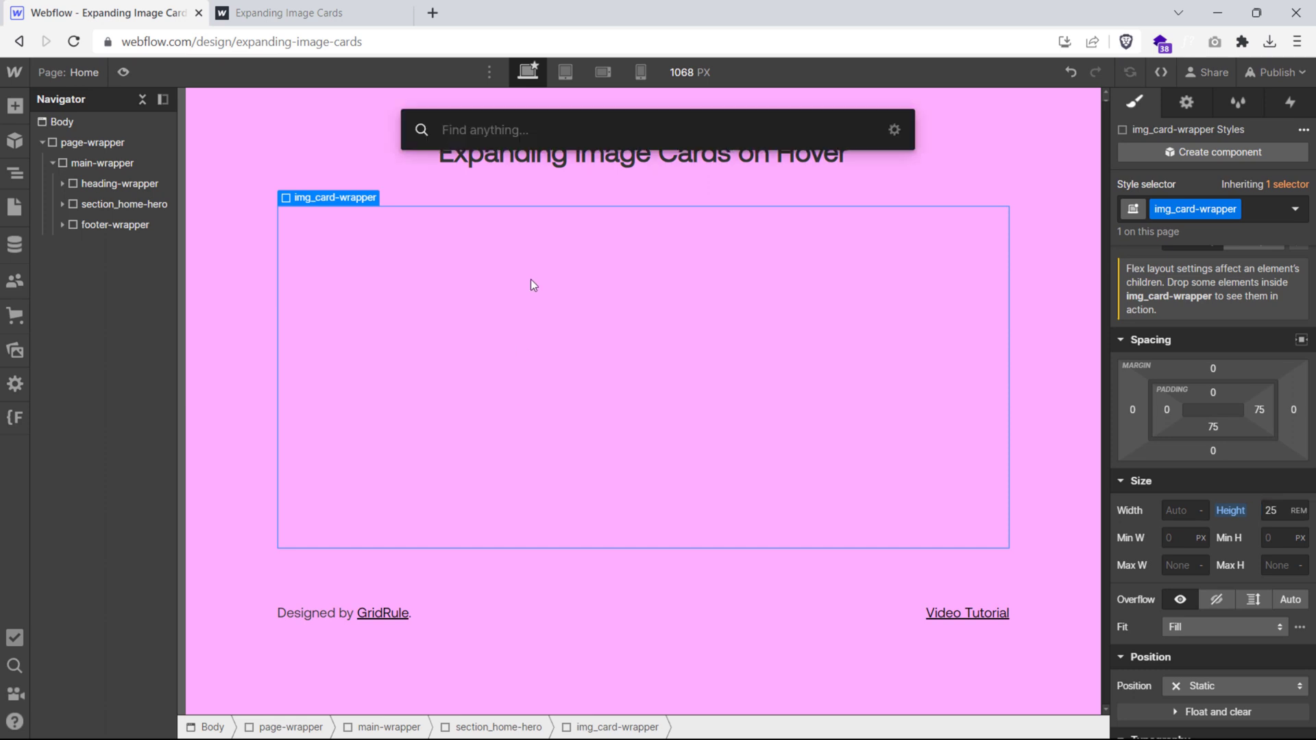
text(div)
key(Return)
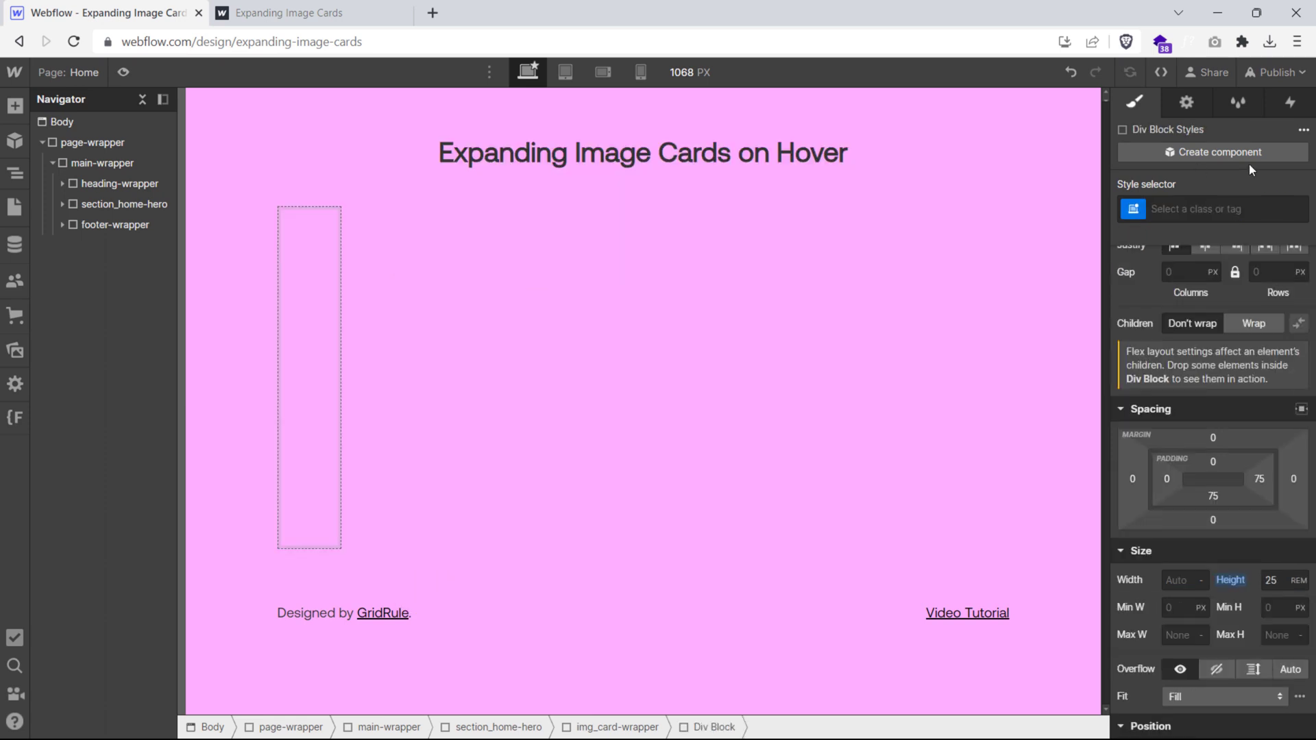
click(1221, 215)
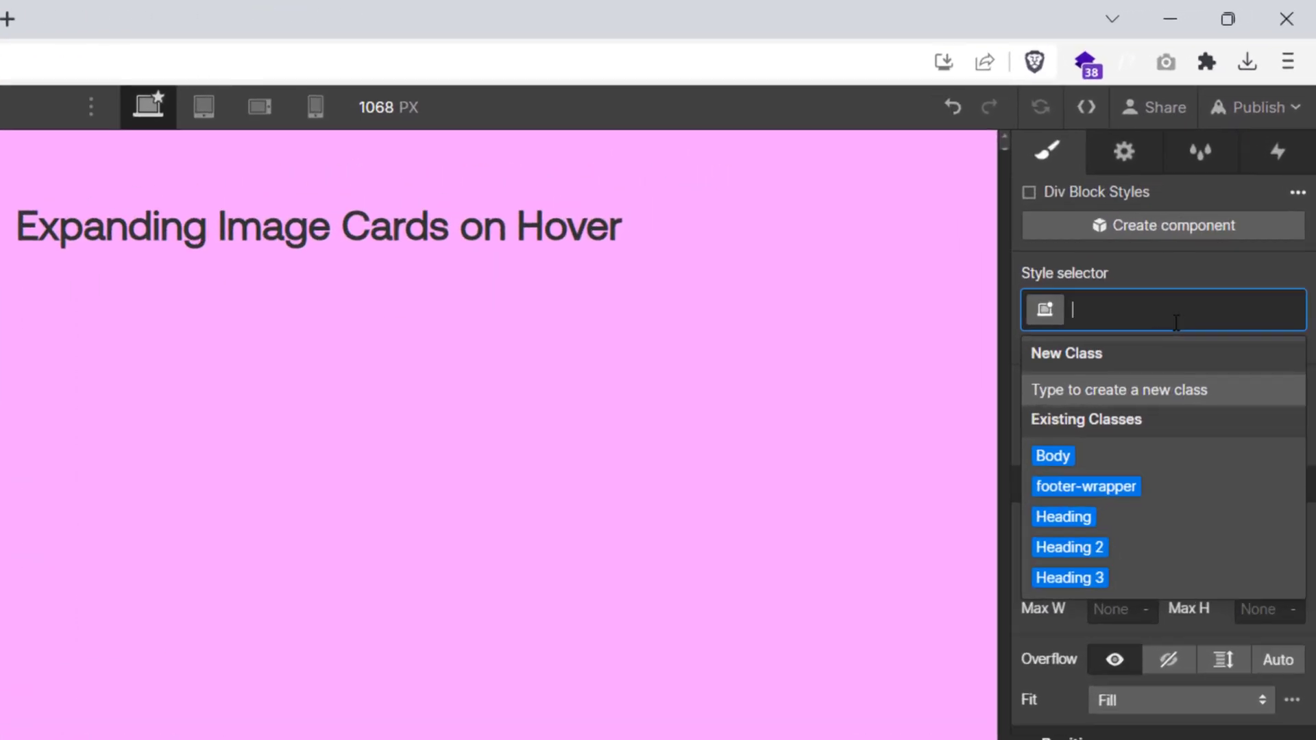
text(img-ca)
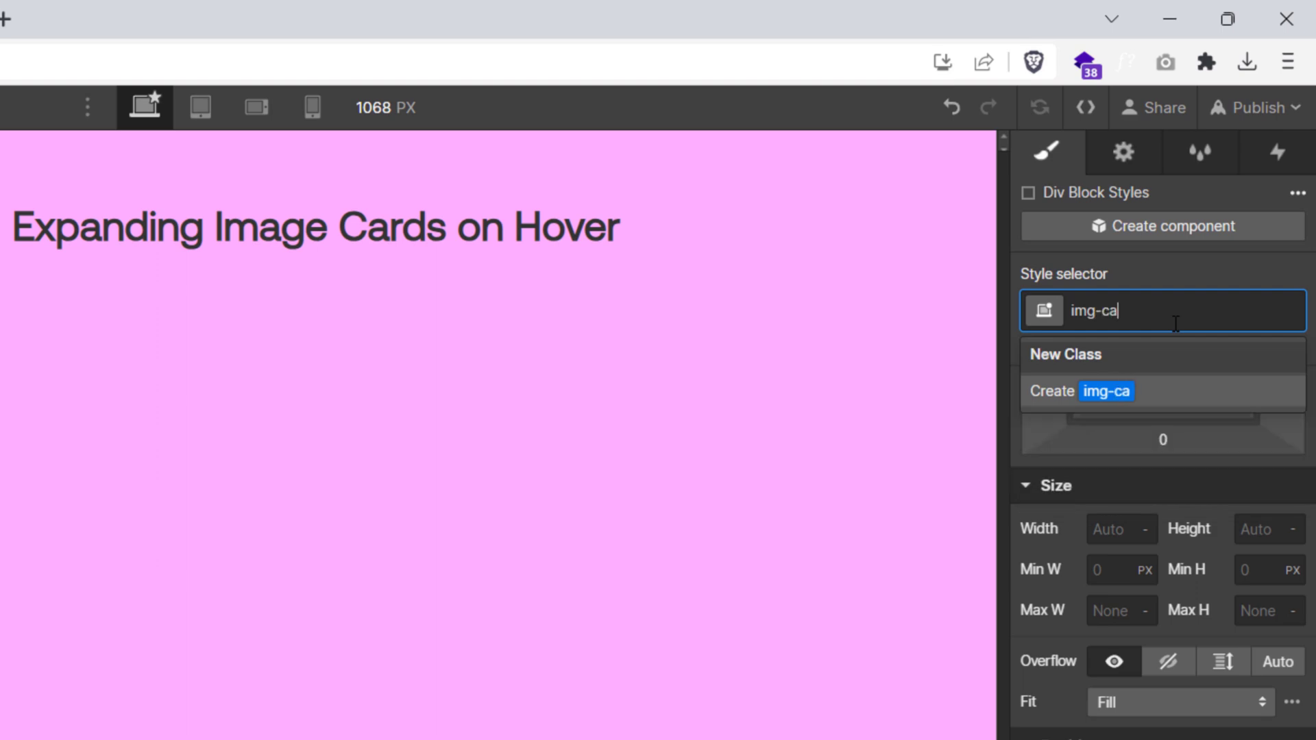
text(rd-item)
key(Return)
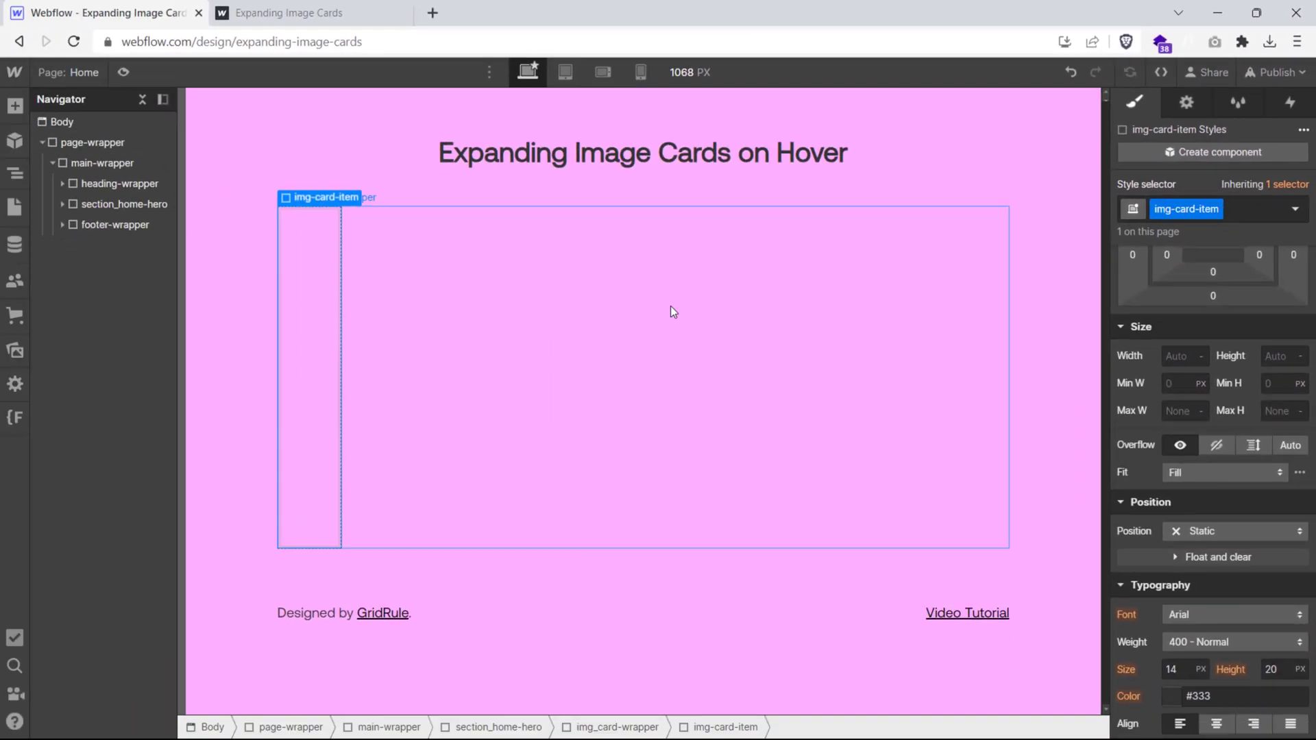
key(ctrl+e)
Insert an Image into the card and set it to the blonde woman photo
text(ima)
key(Return)
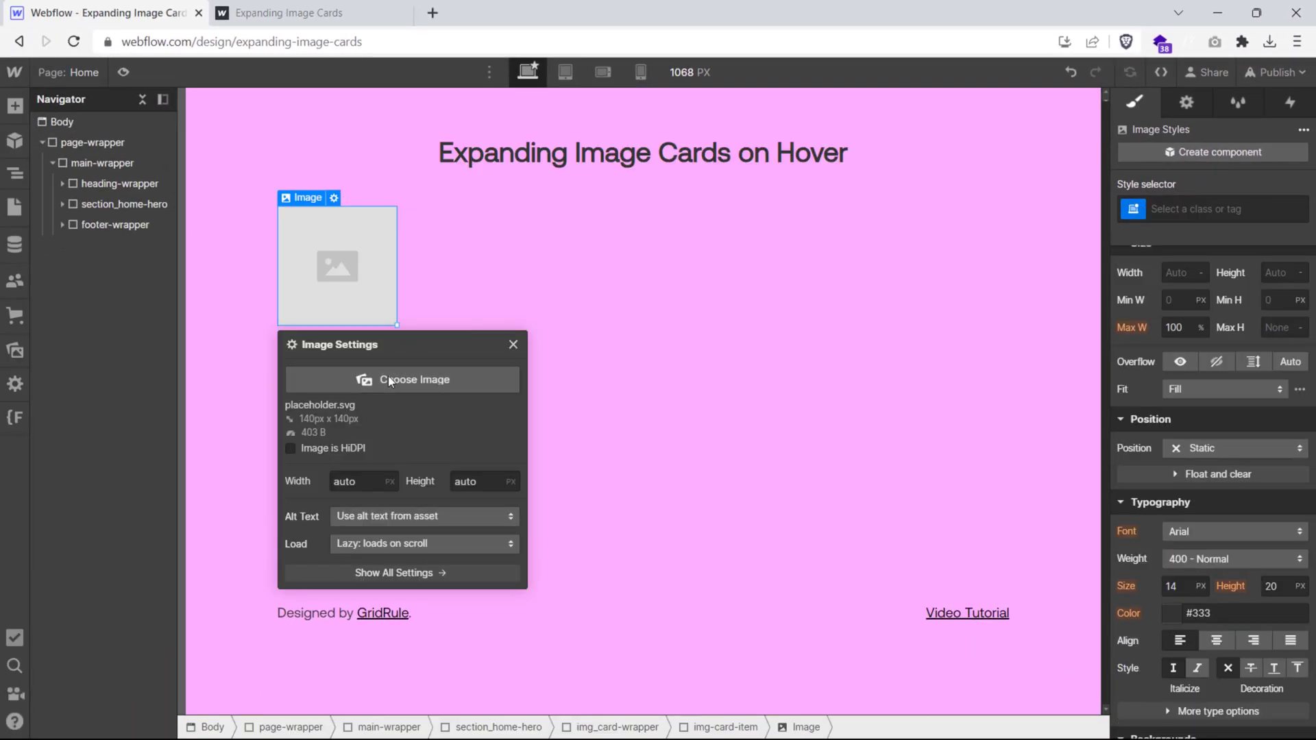
click(388, 379)
click(69, 339)
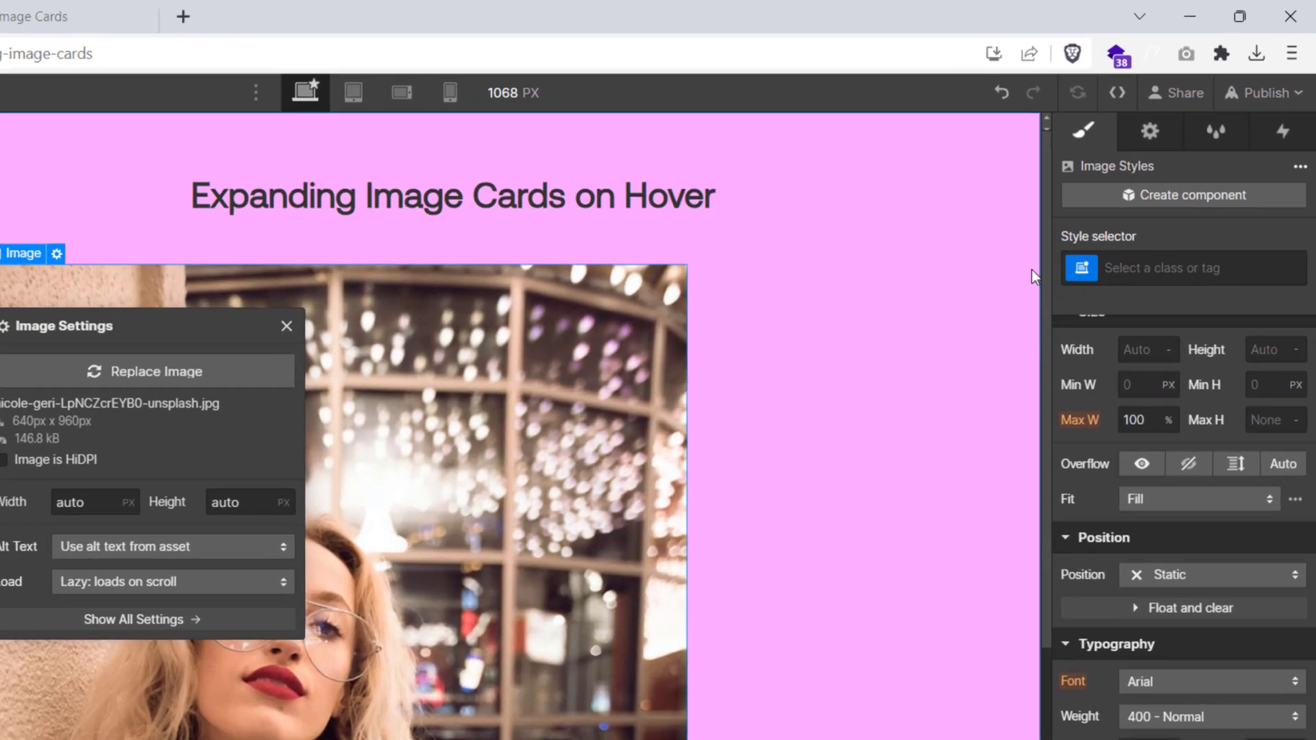
Class the photo 'image', size it 100% wide and tall, and fit it to Cover
click(1202, 208)
text(image)
key(Return)
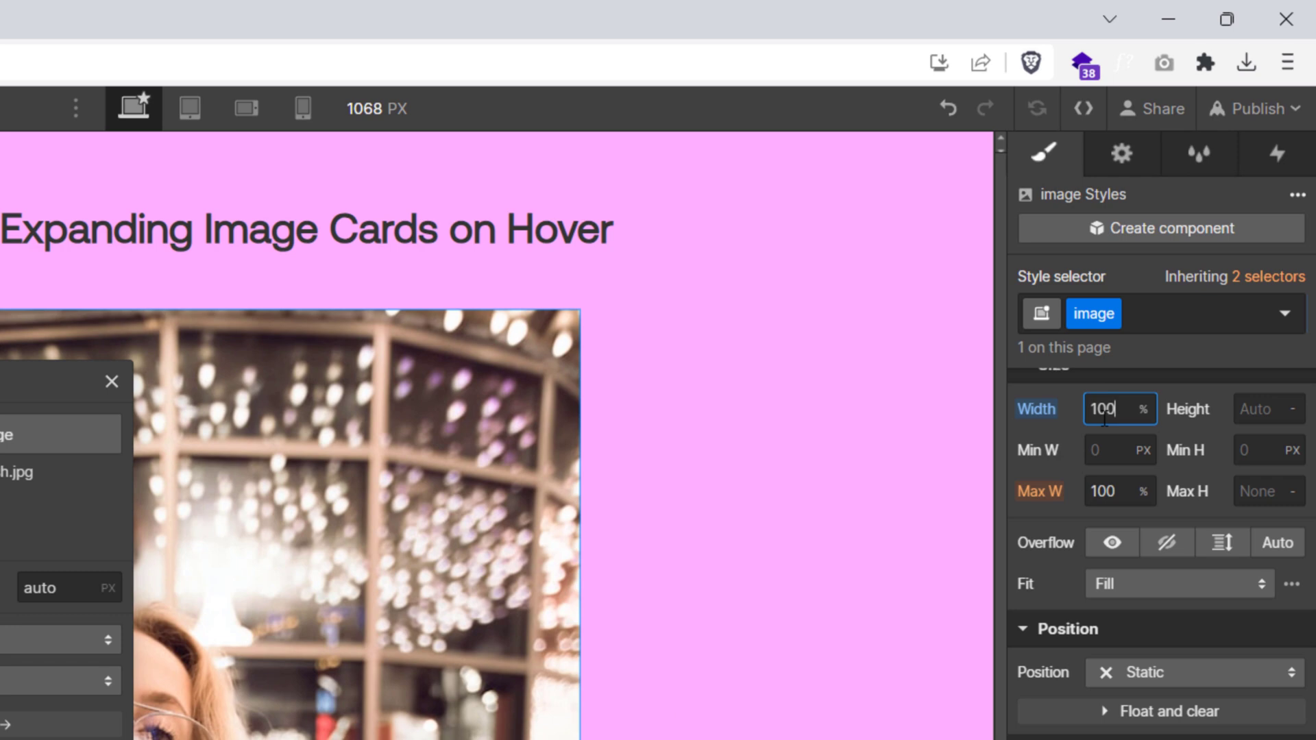
key(Return)
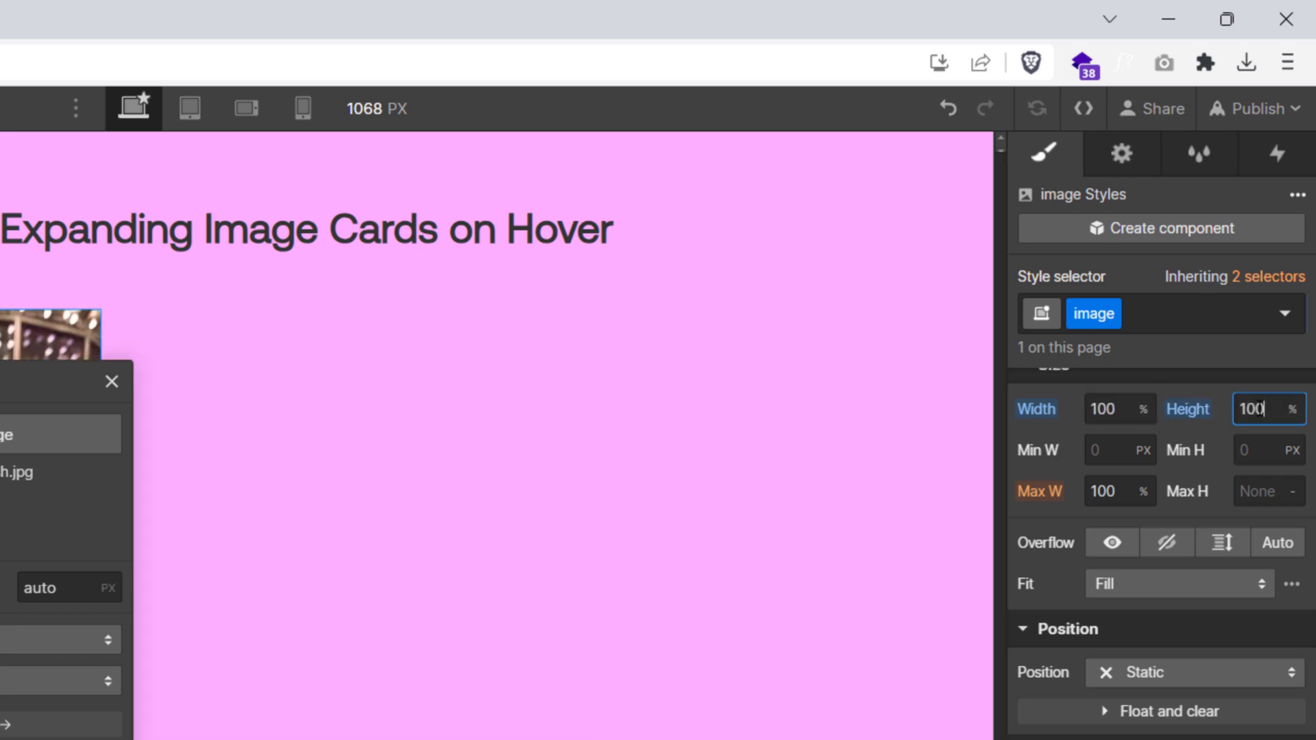
click(1138, 585)
click(1138, 643)
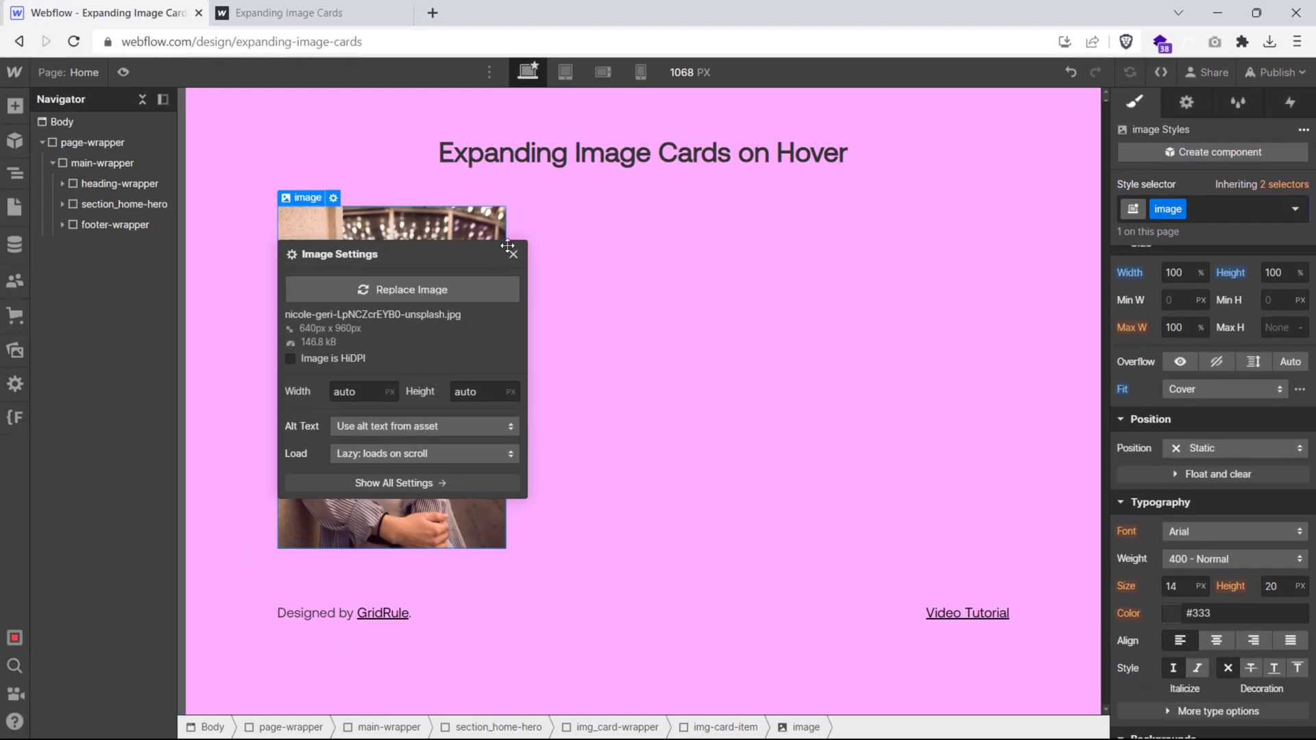
click(512, 254)
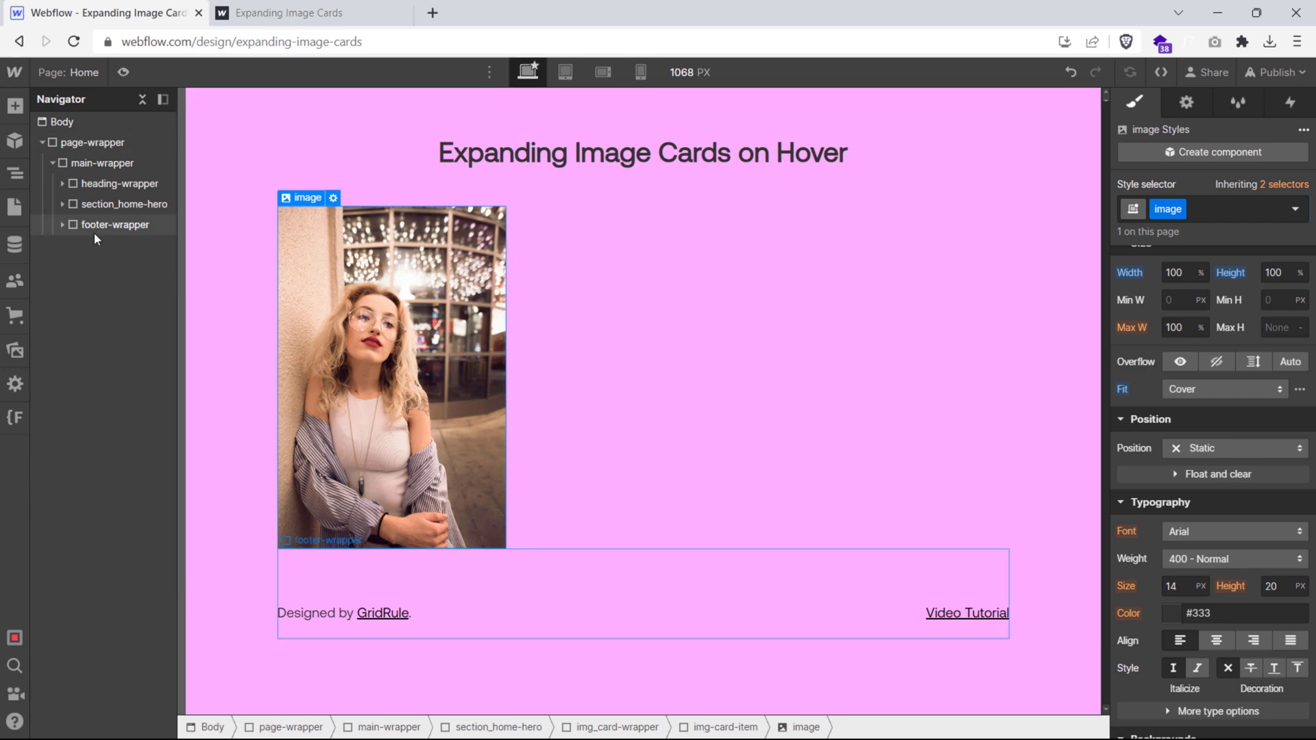
click(61, 203)
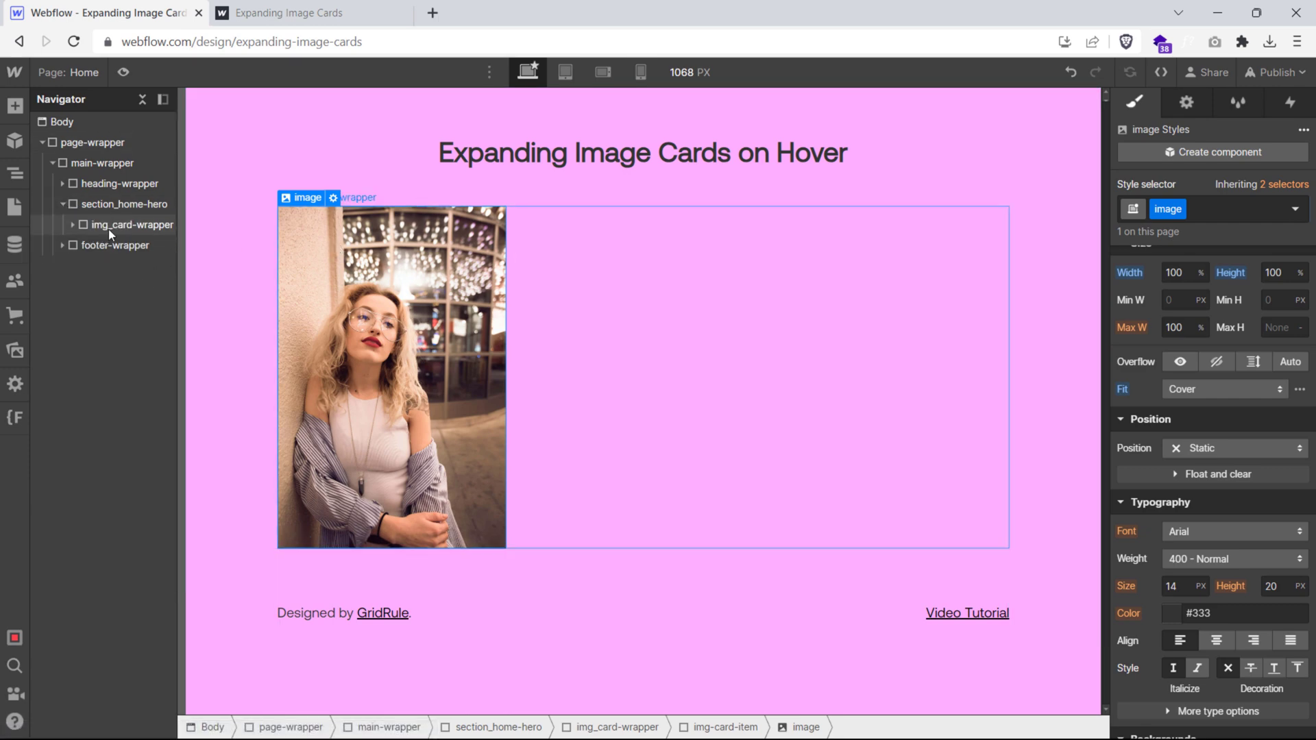
Select the img-card-item card and set its flex grow to 1 to fill the row
click(73, 224)
click(124, 246)
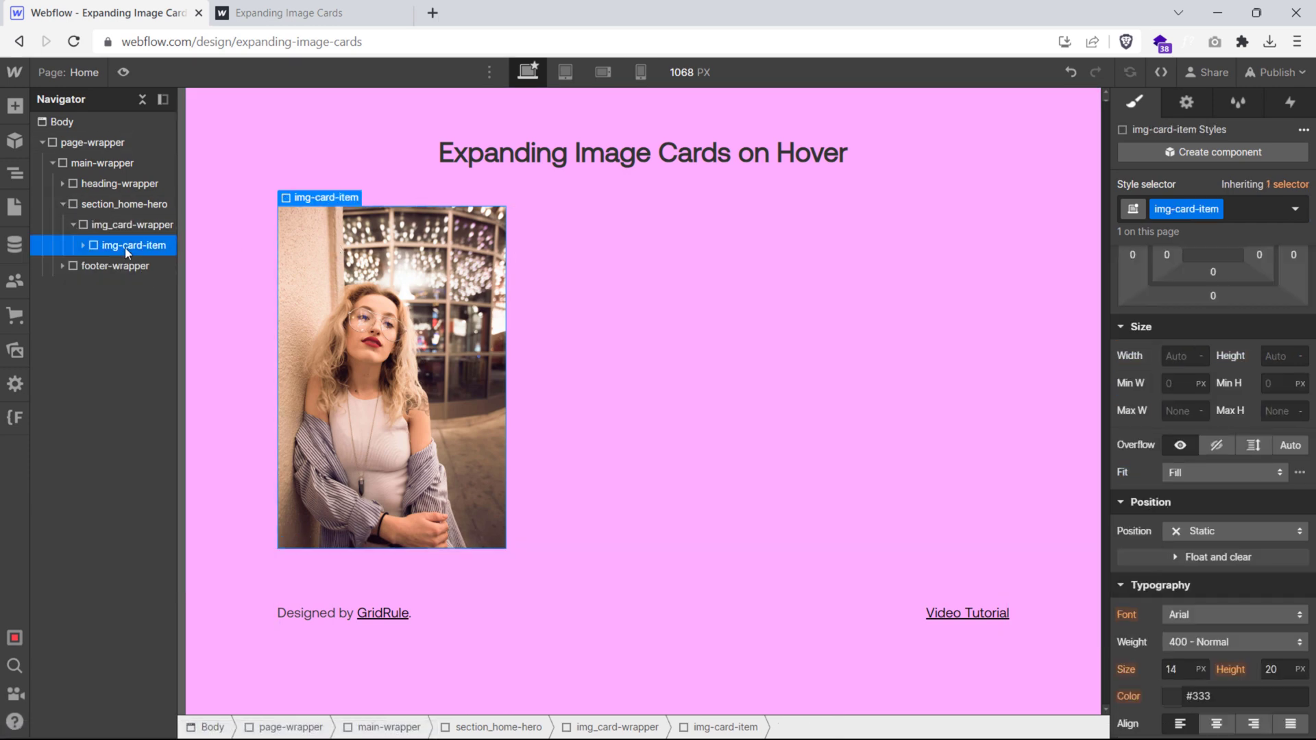
scroll(1277, 338, up, 3)
click(1293, 288)
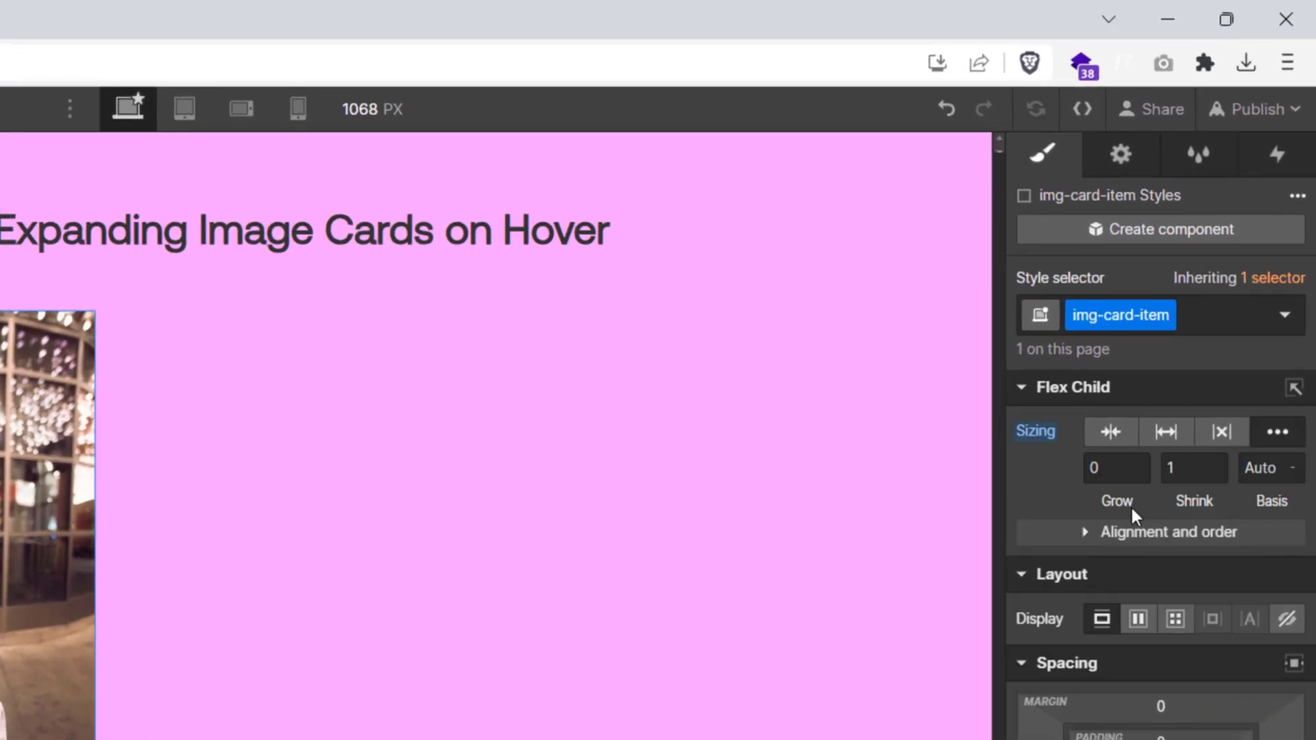
text(1)
click(1169, 466)
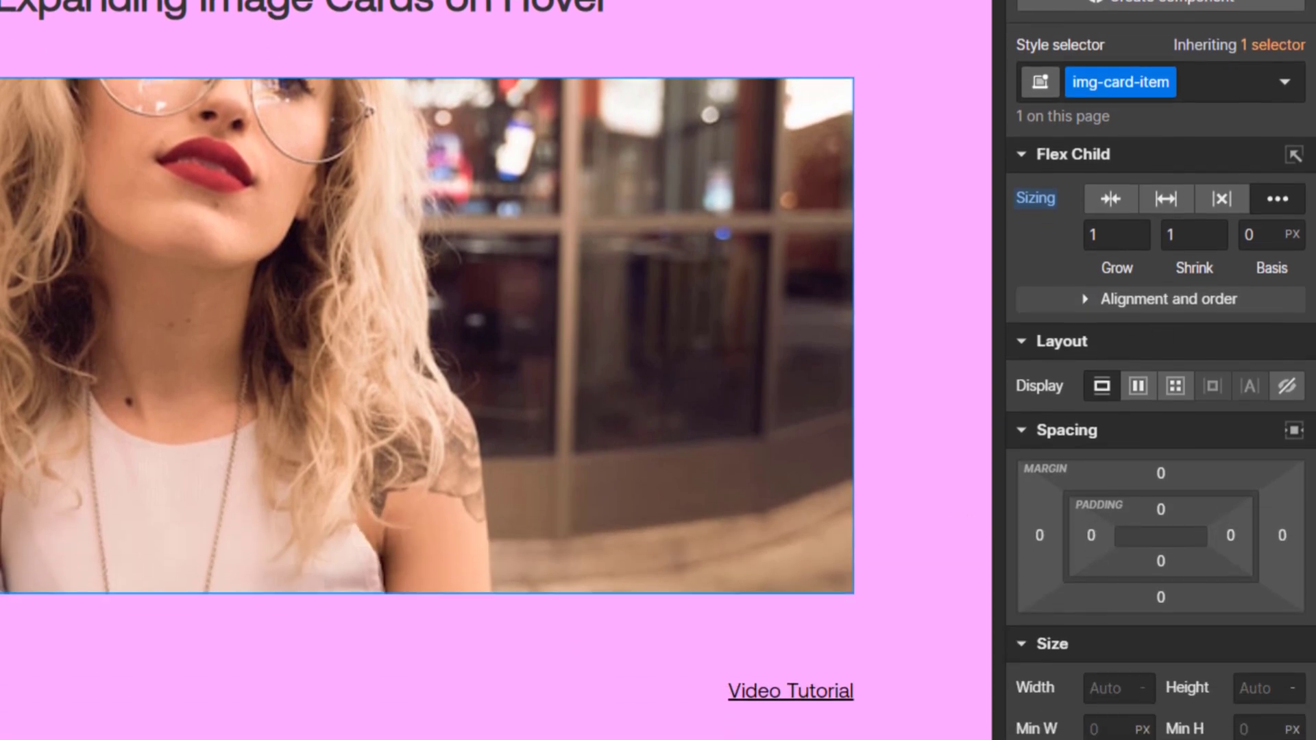
Add a box shadow to the card with its colour at 100% alpha
scroll(1159, 480, down, 10)
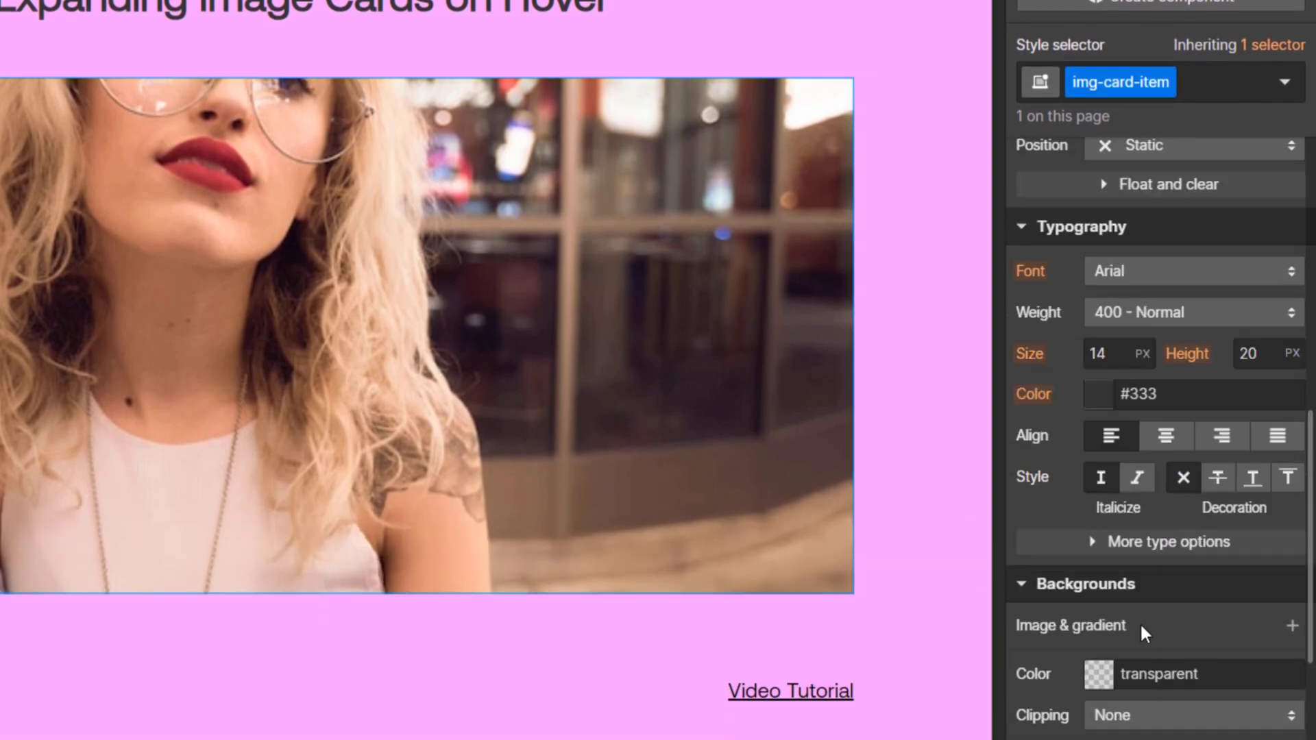
scroll(1151, 644, down, 8)
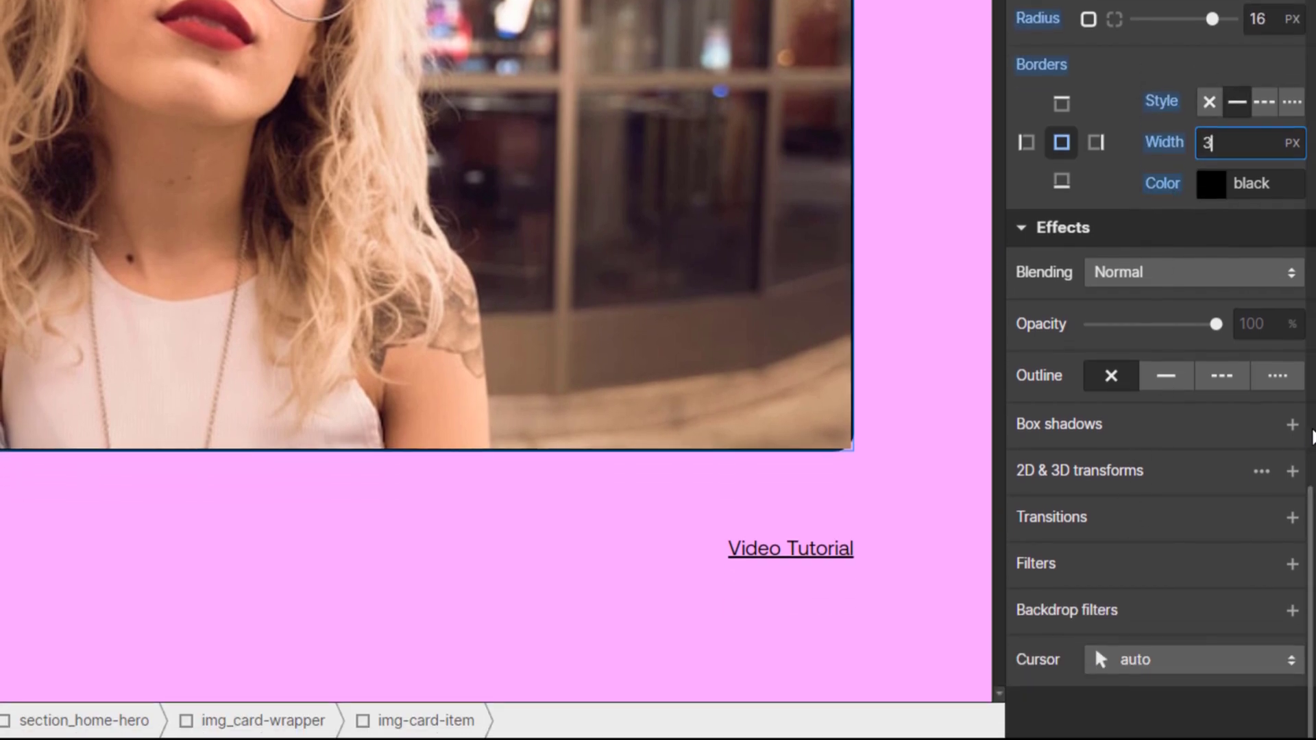
click(1292, 425)
click(1240, 559)
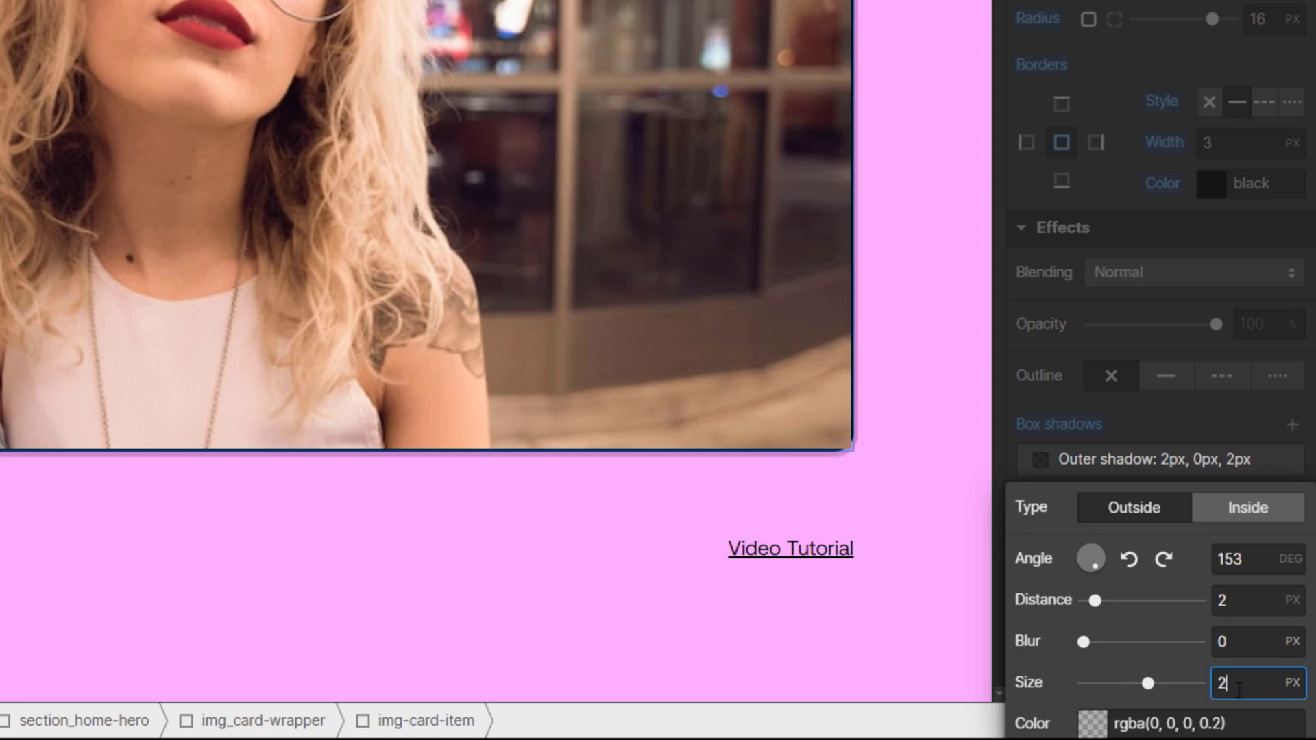
click(1096, 720)
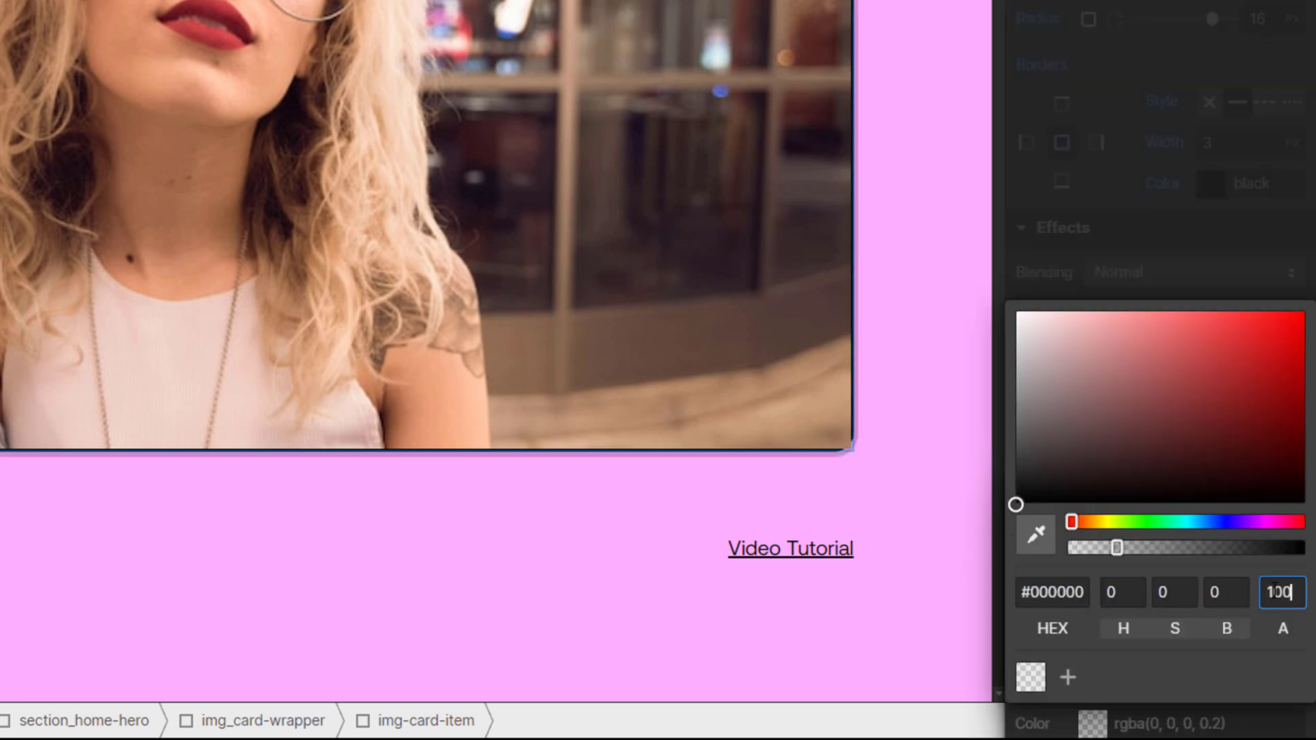
click(1273, 591)
text(100)
key(Return)
click(1189, 418)
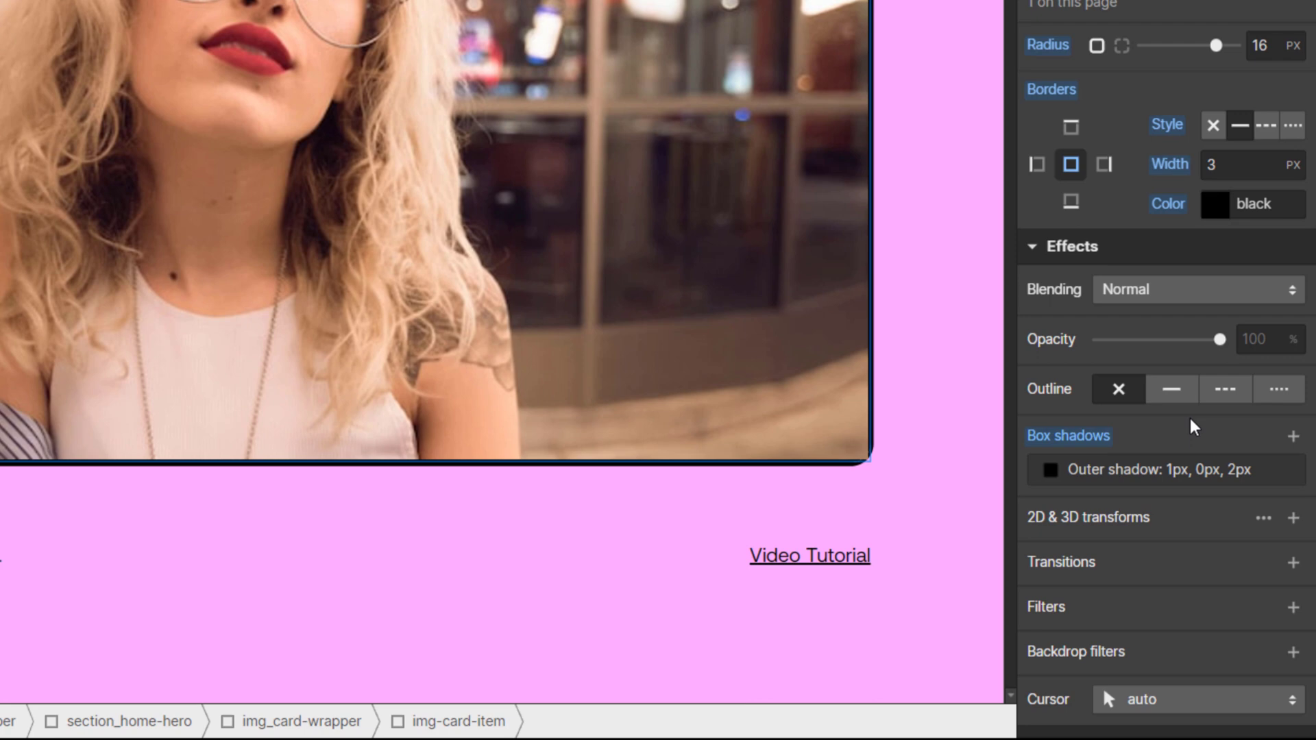
scroll(1190, 418, up, 10)
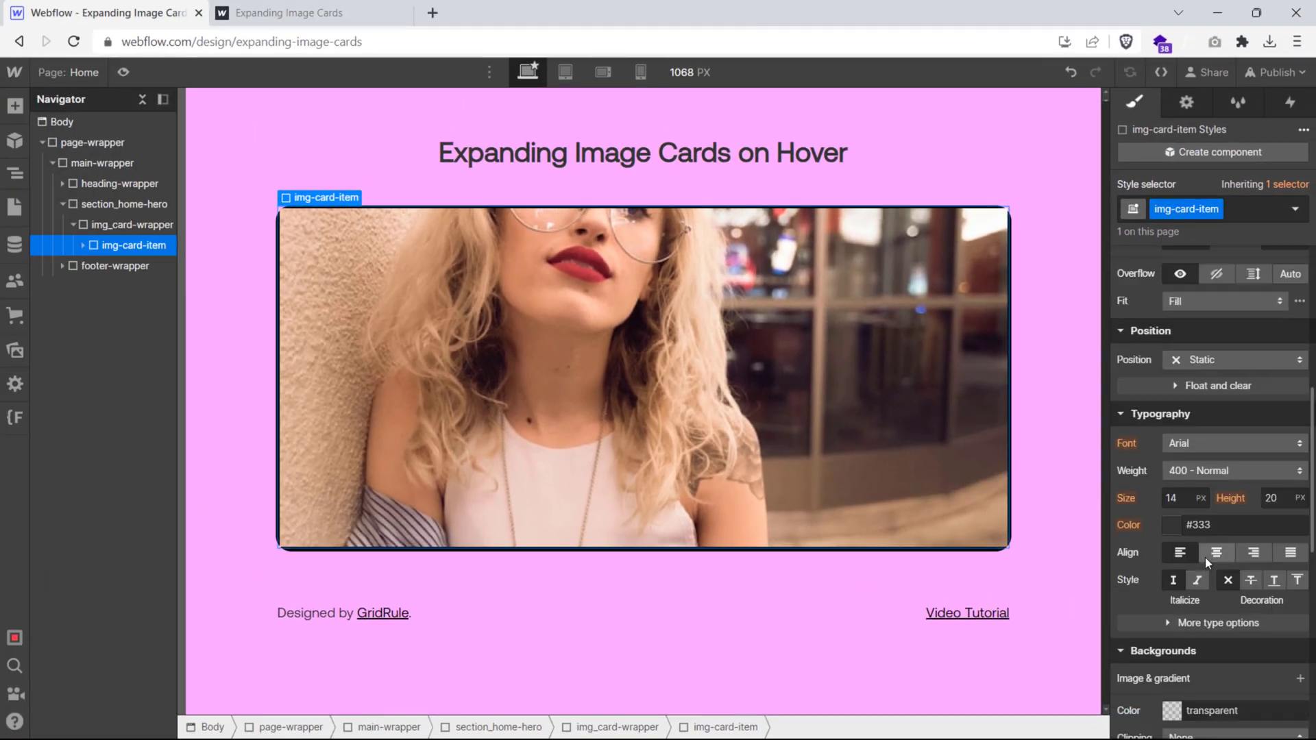
scroll(1205, 558, up, 5)
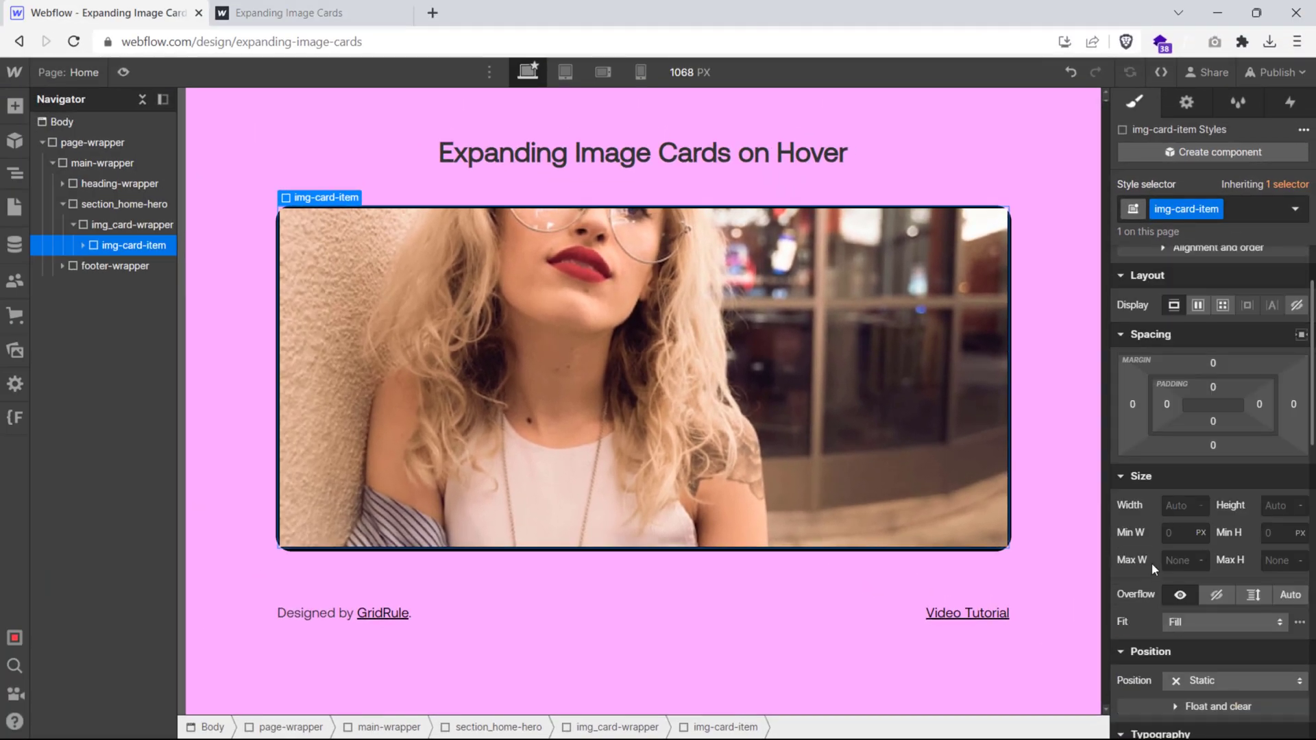
Set the card's overflow to Hidden
click(1220, 596)
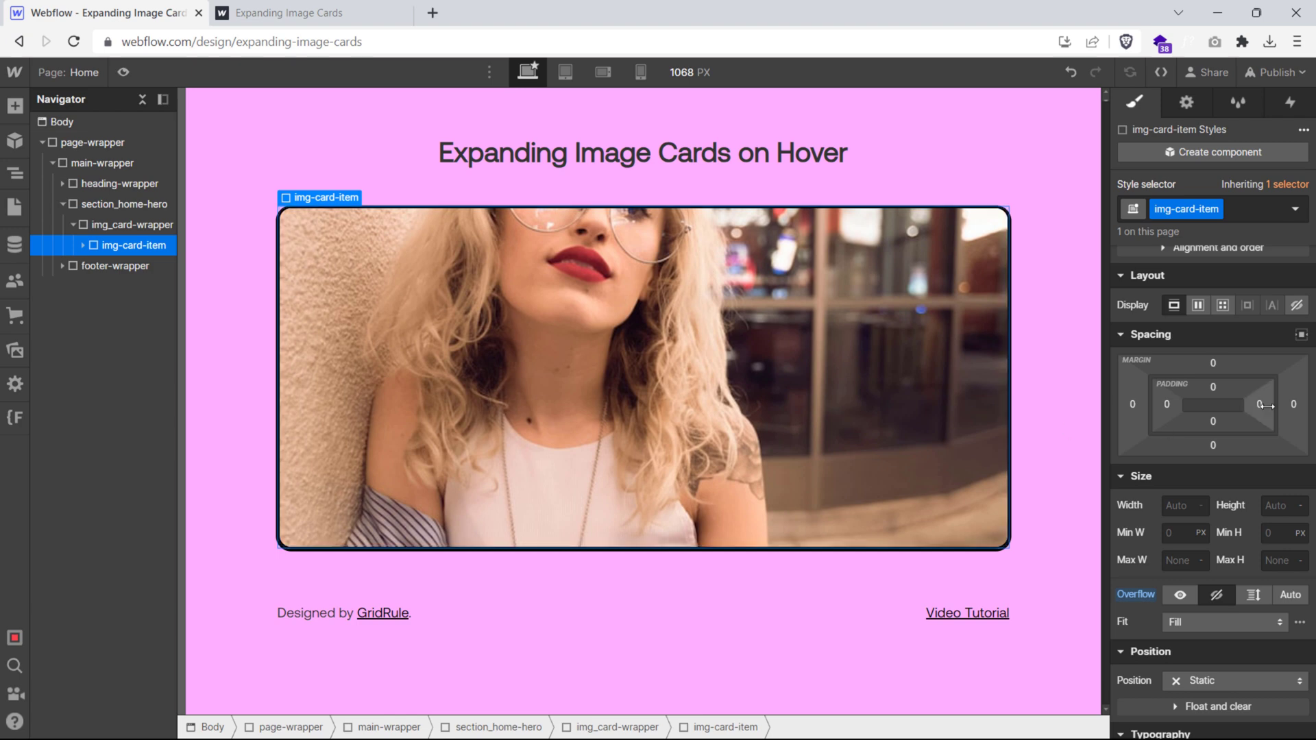
scroll(1213, 412, up, 2)
scroll(1254, 553, down, 10)
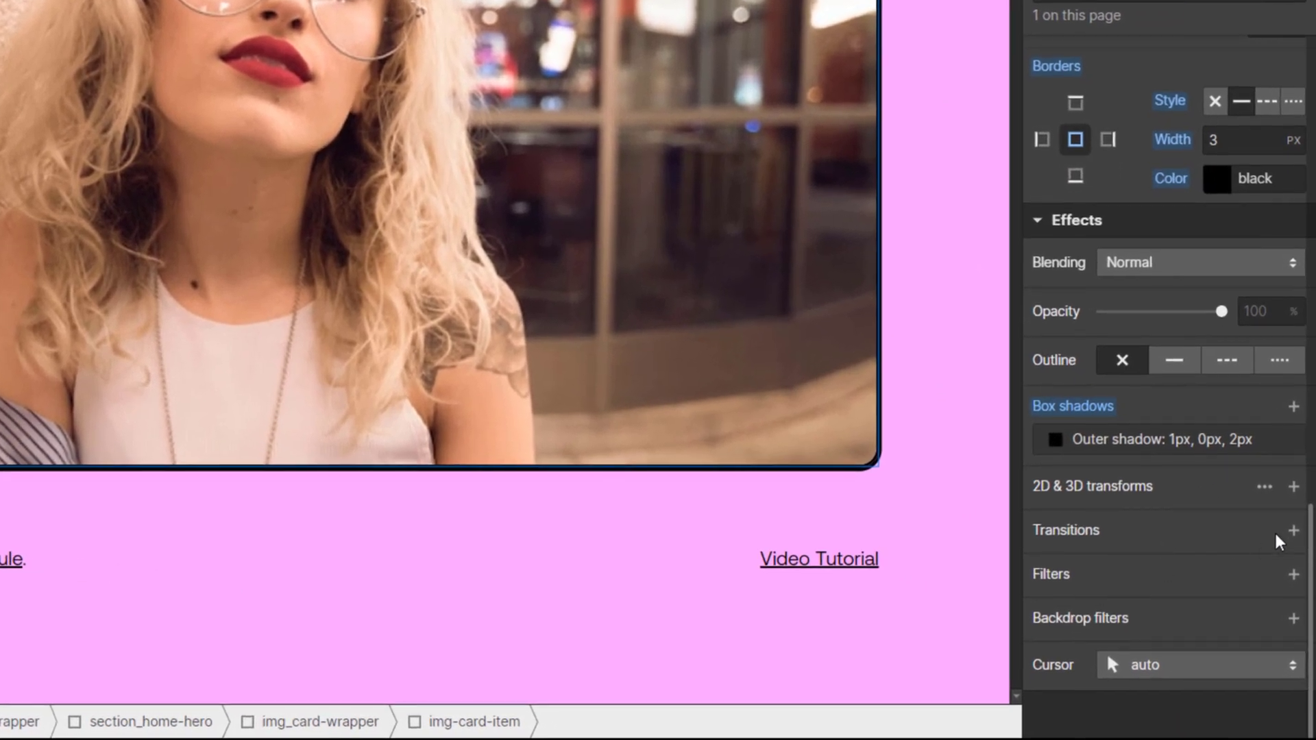
Add a 500 ms transition on All Properties to the card
click(1295, 542)
click(1200, 615)
scroll(1155, 655, down, 10)
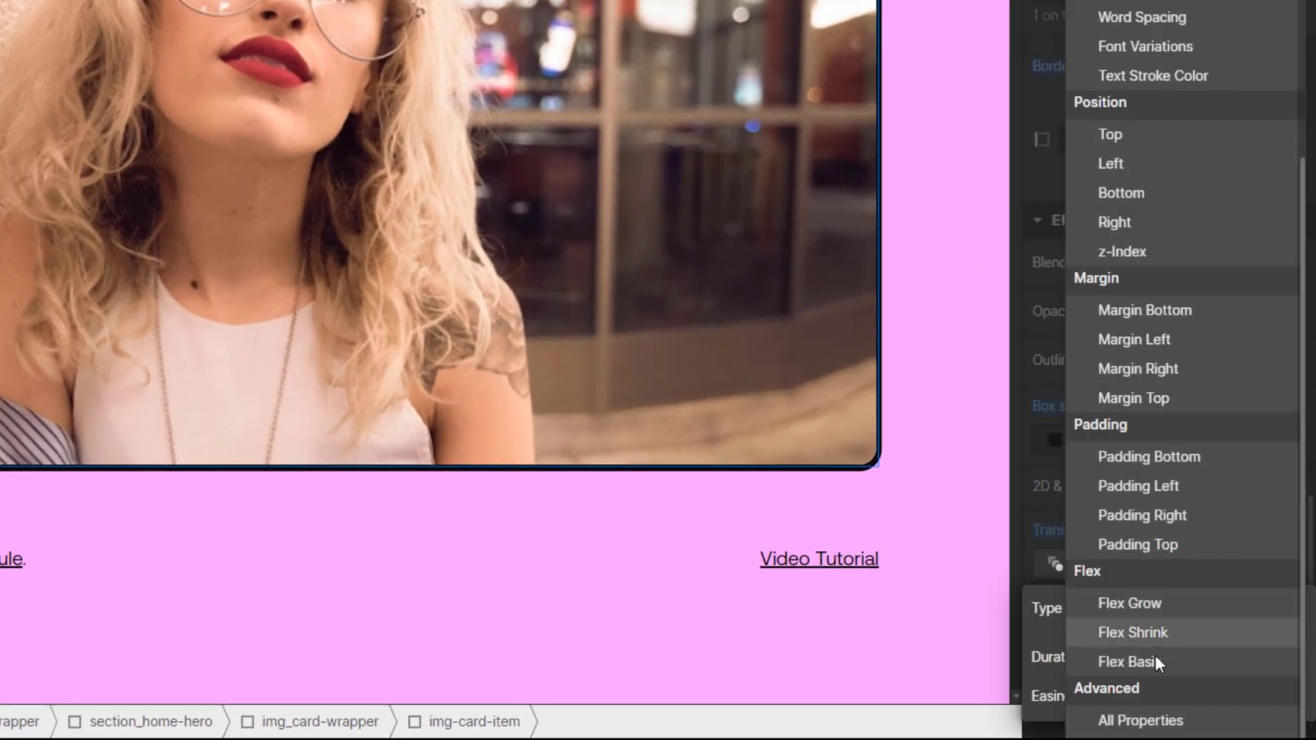
click(1133, 722)
double_click(1253, 663)
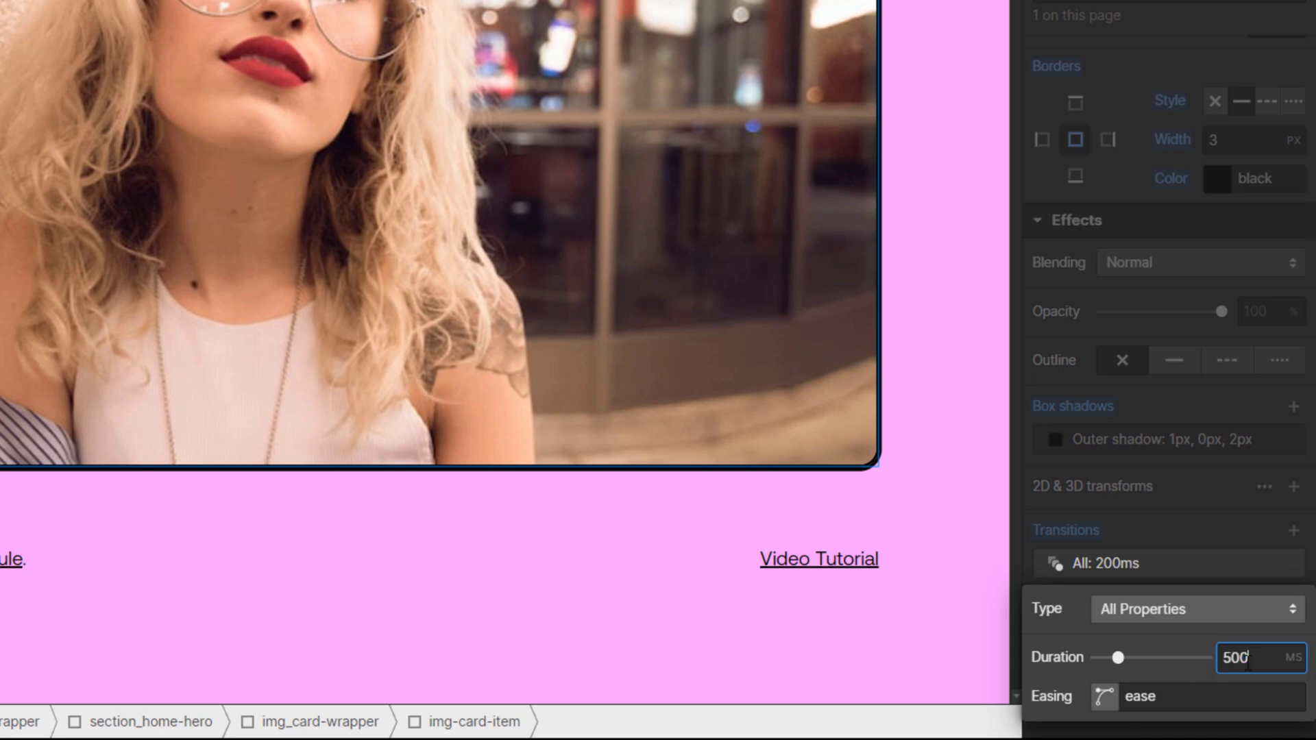
click(1097, 563)
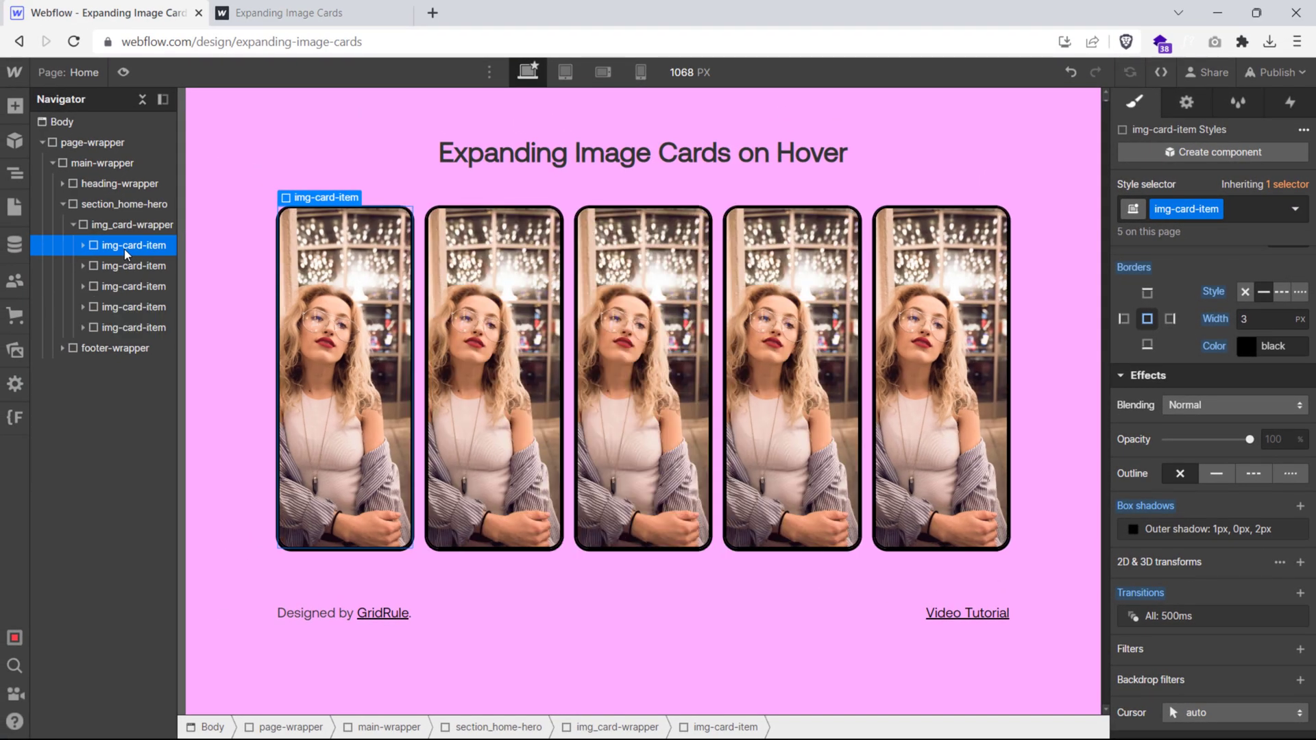
Duplicate a sixth card and replace the fourth and fifth cards' photos with different portraits
double_click(493, 377)
double_click(645, 363)
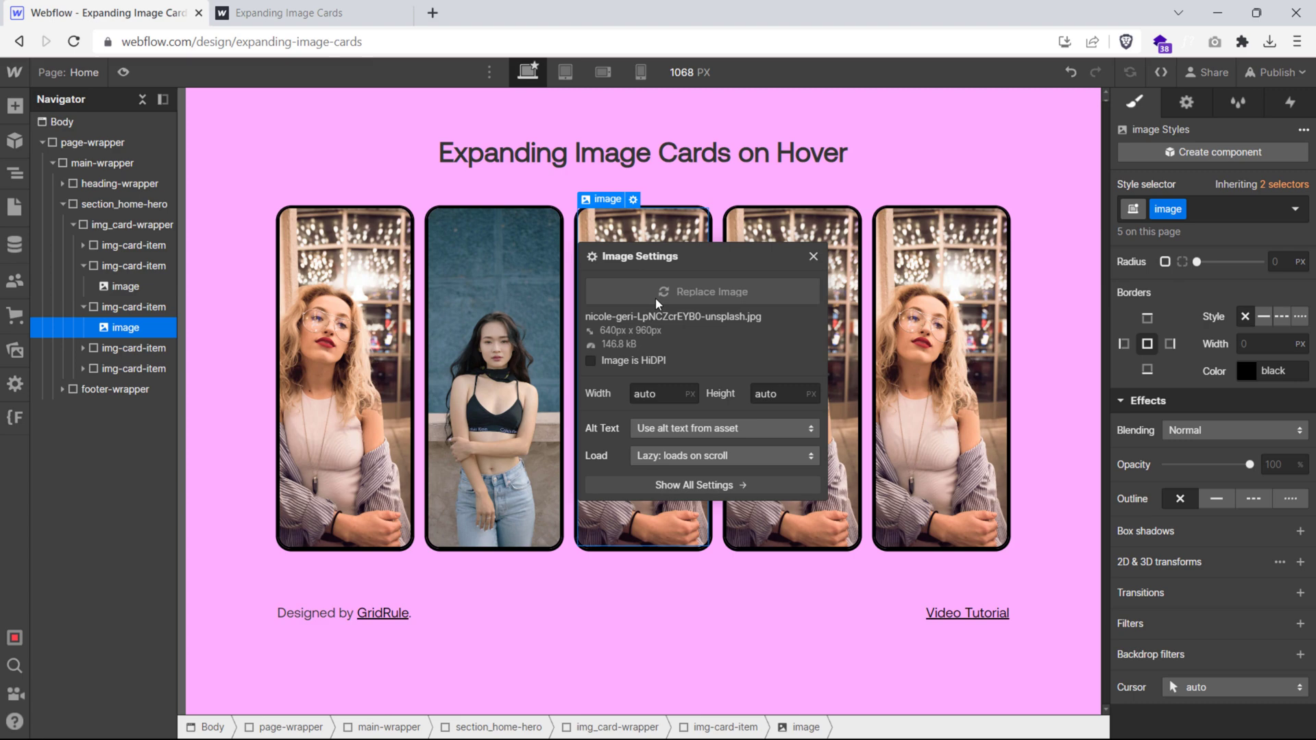
key(ctrl+d)
double_click(754, 294)
click(758, 292)
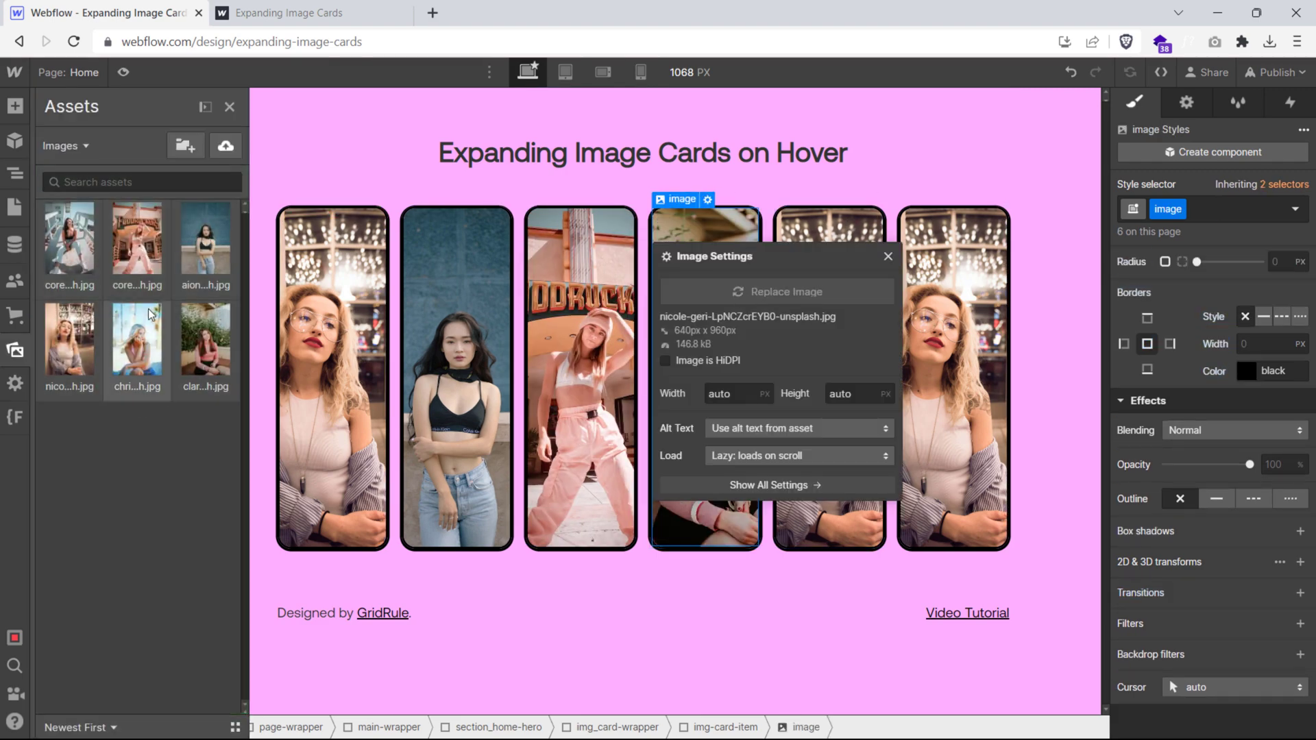
click(759, 293)
click(758, 292)
click(135, 240)
Replace the sixth card's image with another portrait from the assets
double_click(829, 376)
click(901, 291)
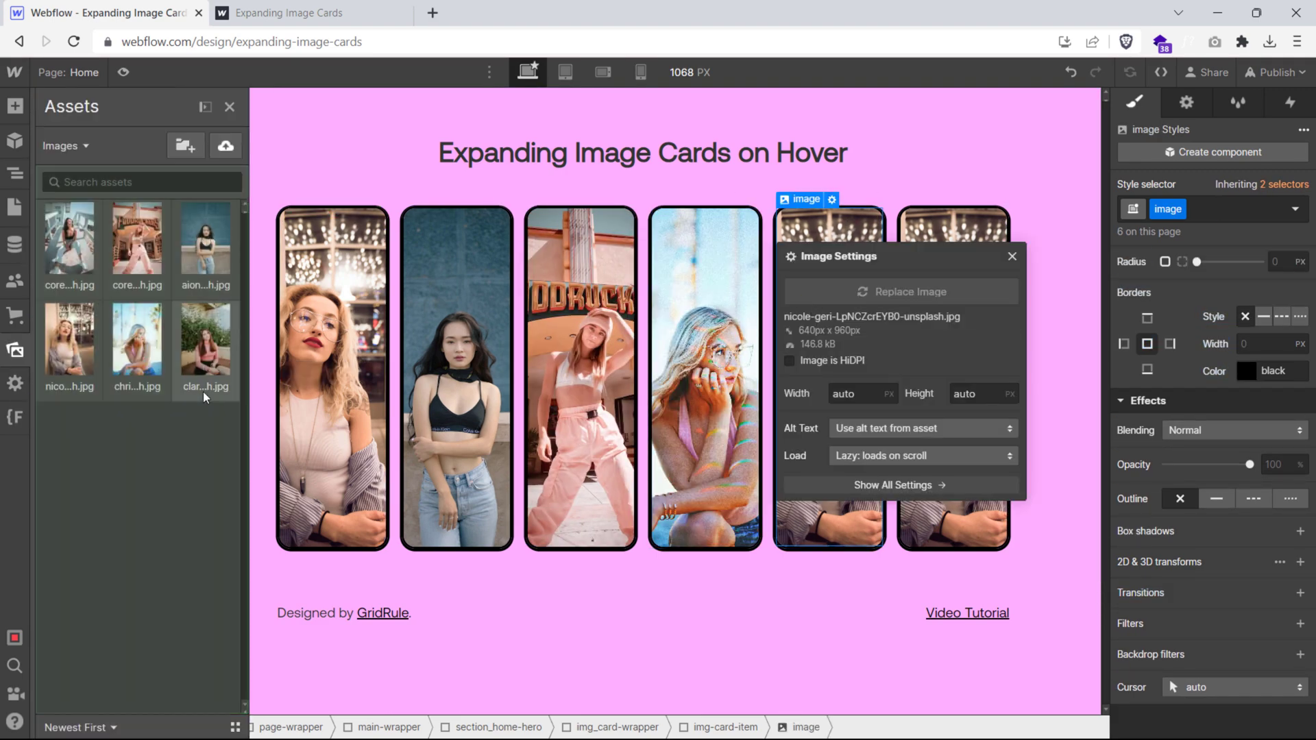
click(68, 288)
click(968, 316)
double_click(968, 317)
click(896, 290)
click(124, 322)
click(115, 471)
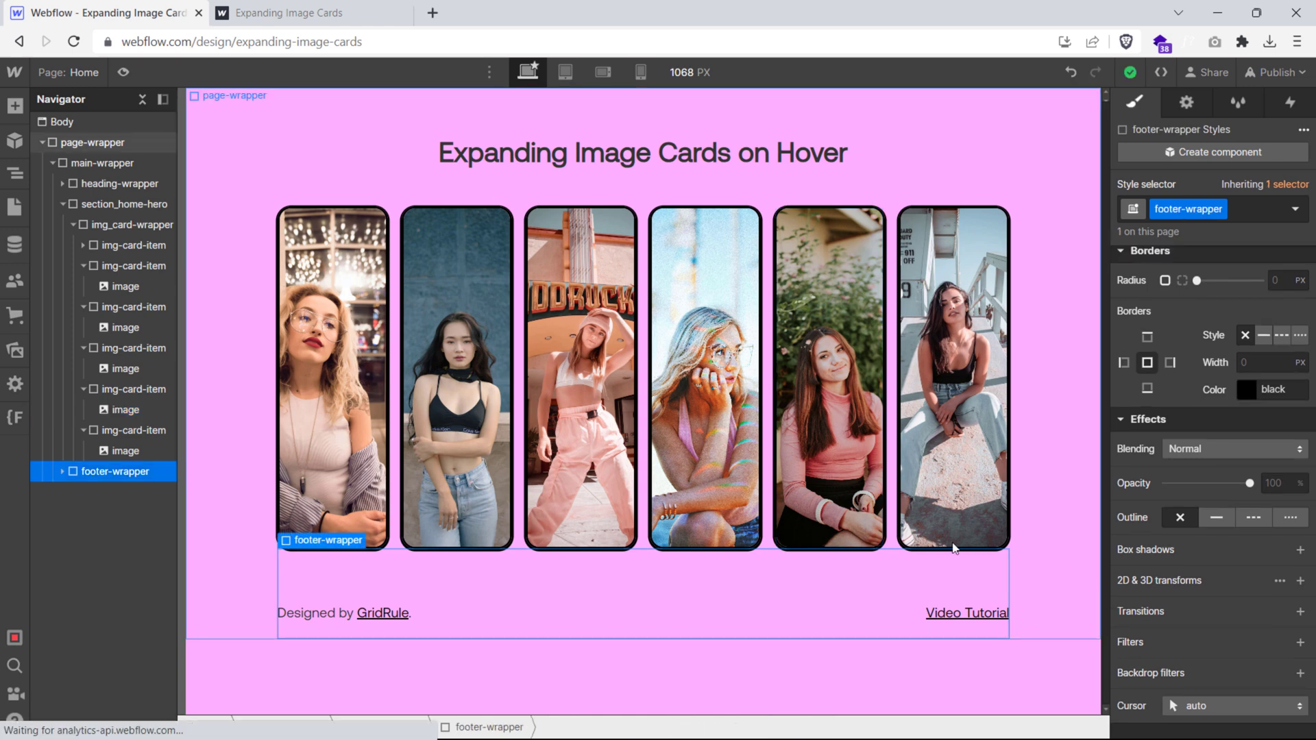
Give img-card-item's Hover state a 30% flex basis, then return to the None state
click(133, 247)
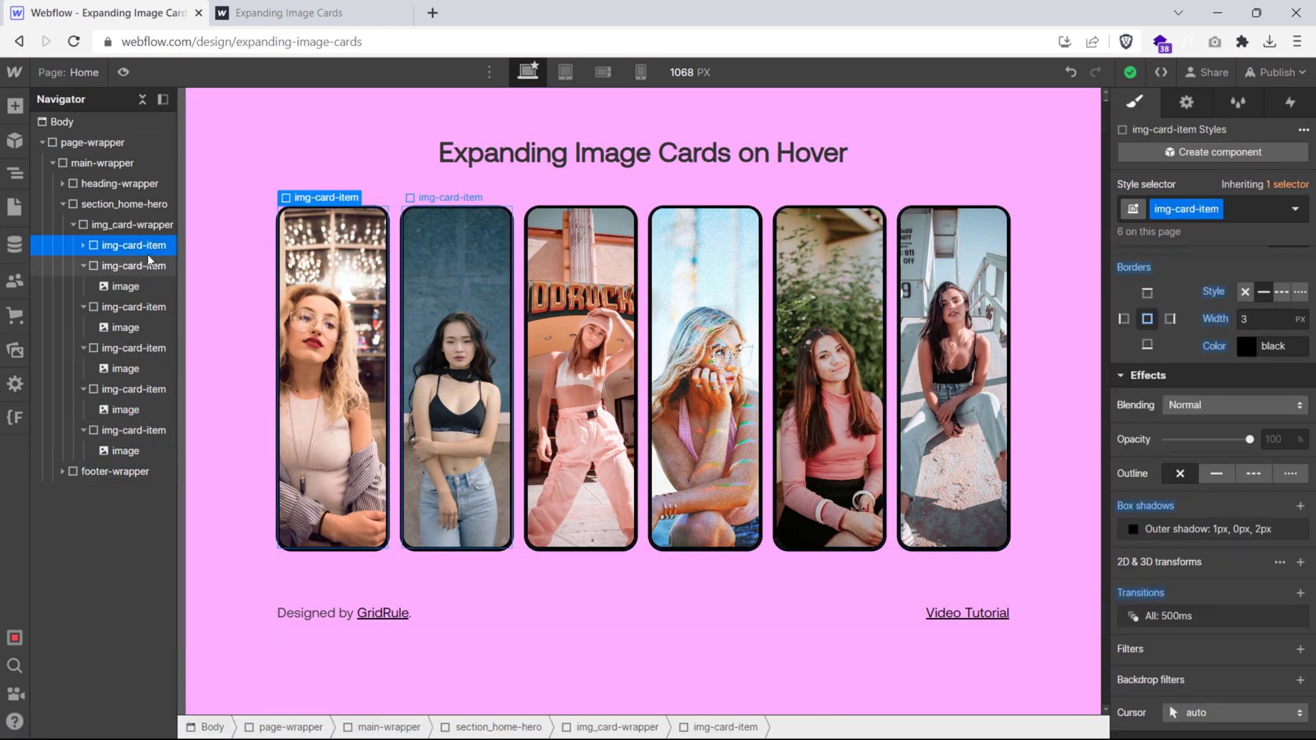
click(1293, 210)
click(1154, 285)
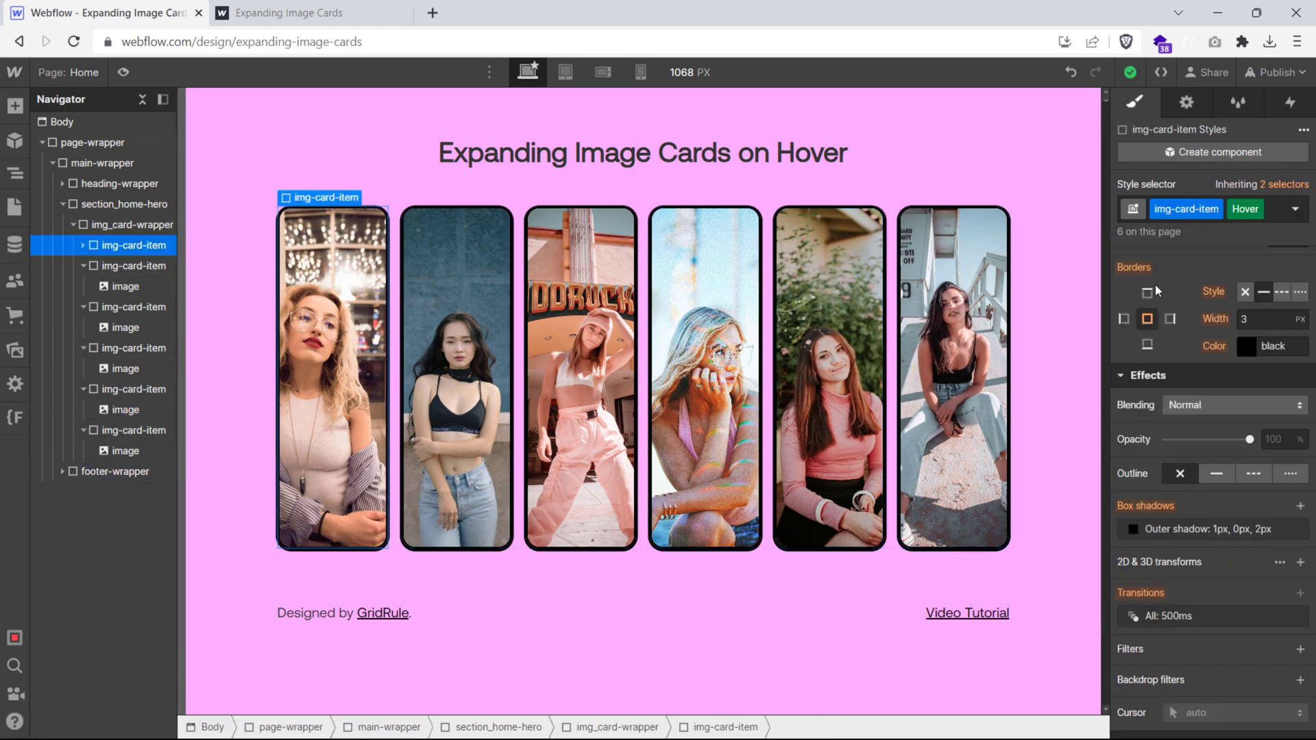
scroll(1211, 433, up, 5)
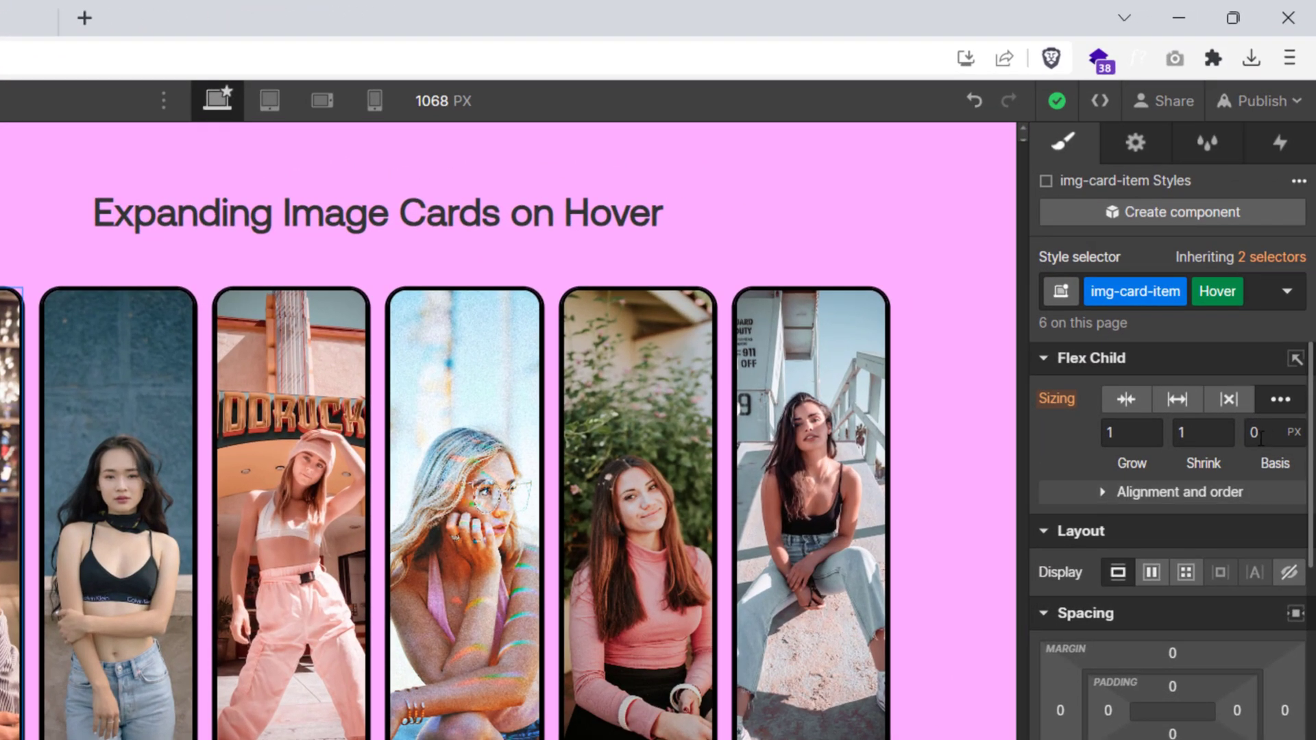
click(1265, 434)
text(30%)
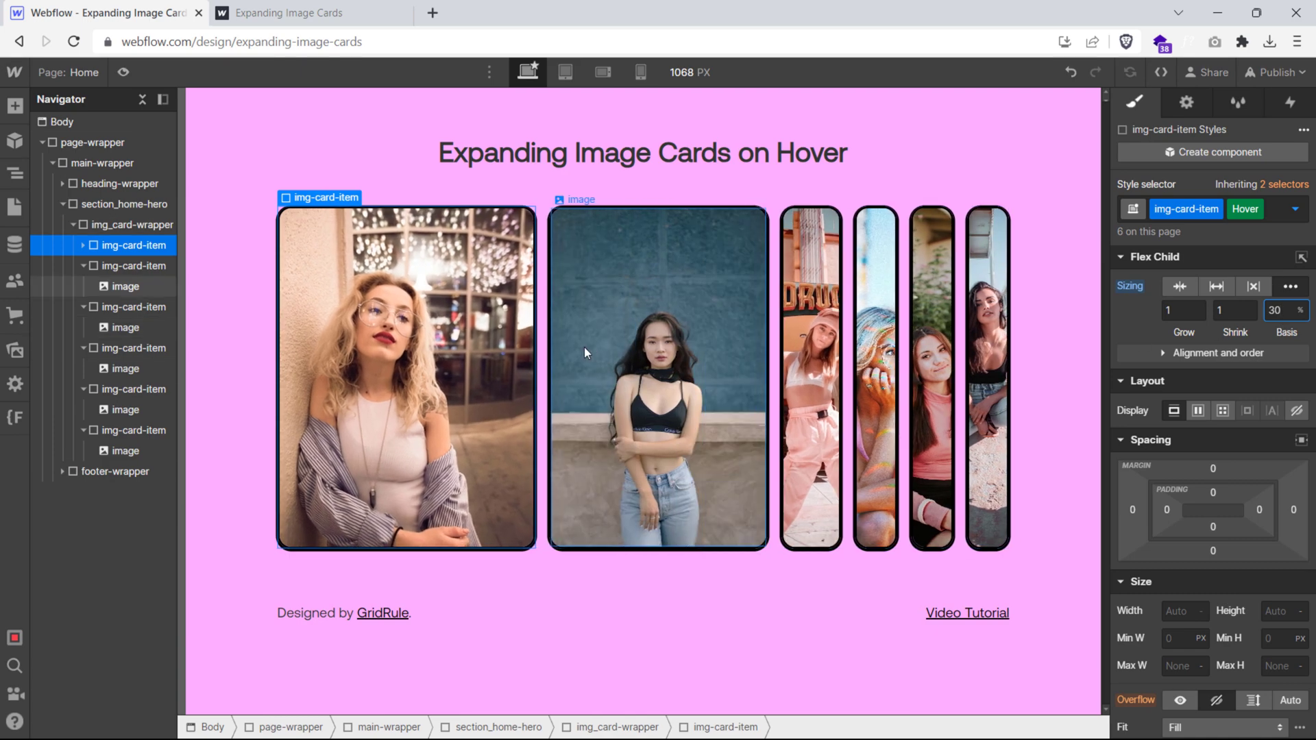
click(1295, 209)
click(1196, 265)
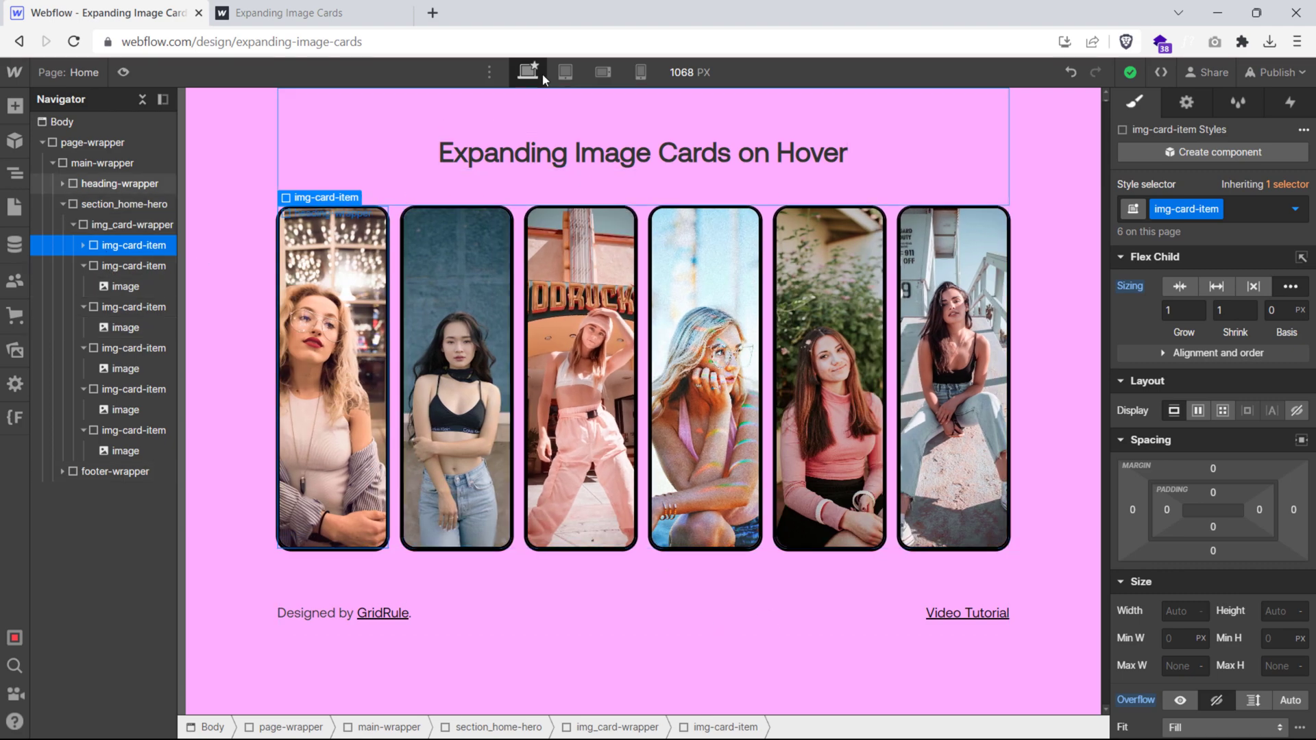
Preview the row at tablet, mobile landscape and mobile portrait, ending on 568 px landscape
click(565, 72)
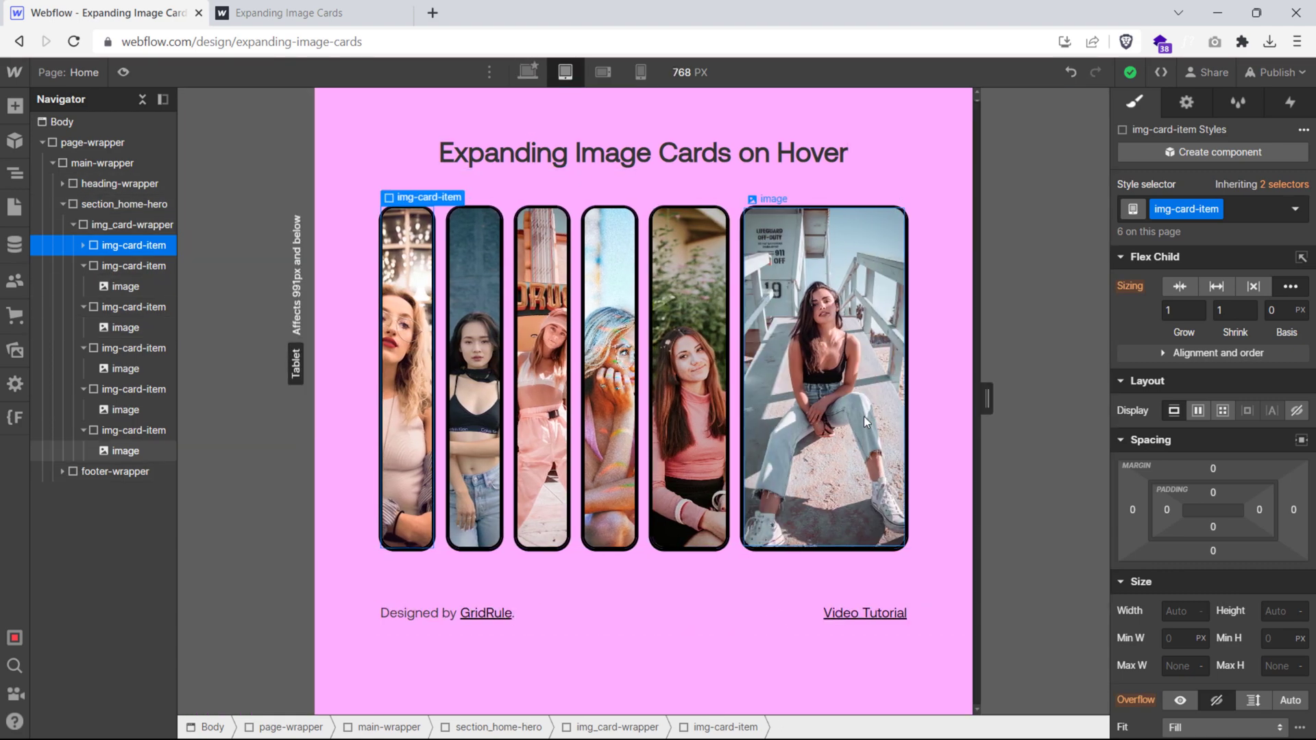
click(602, 72)
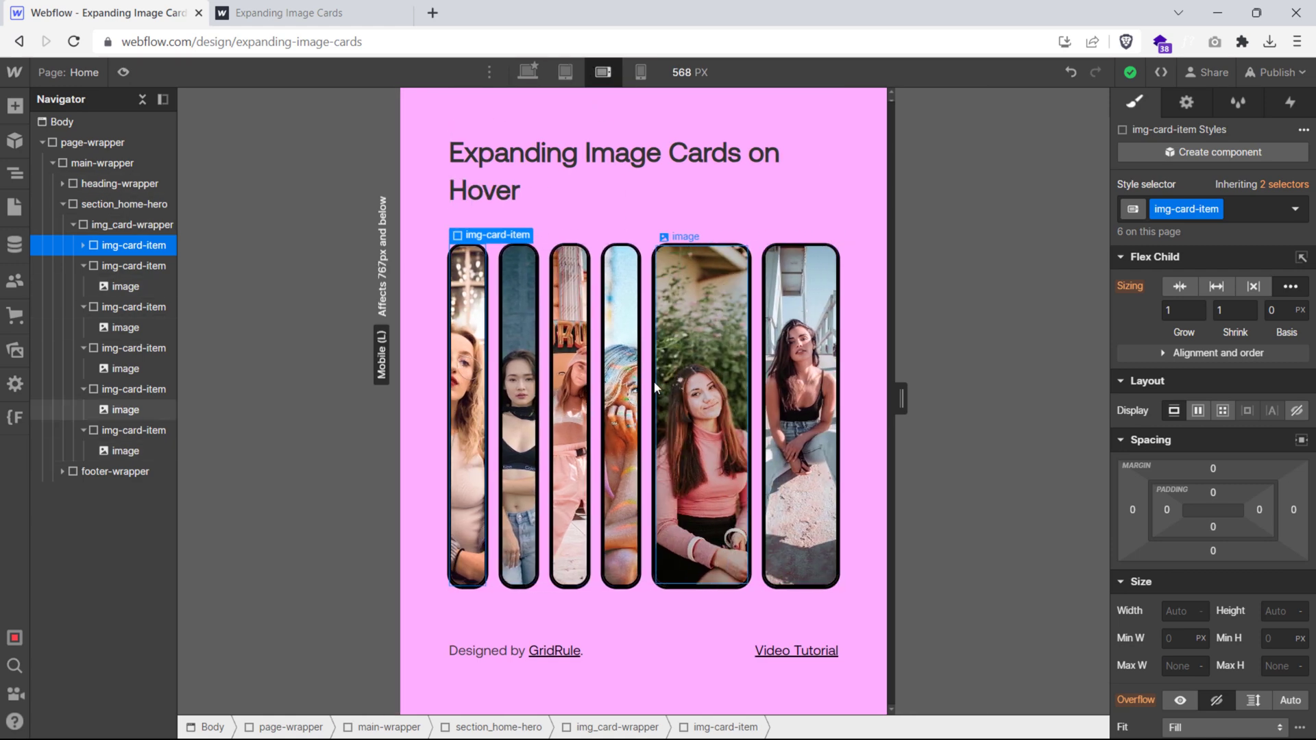
click(640, 73)
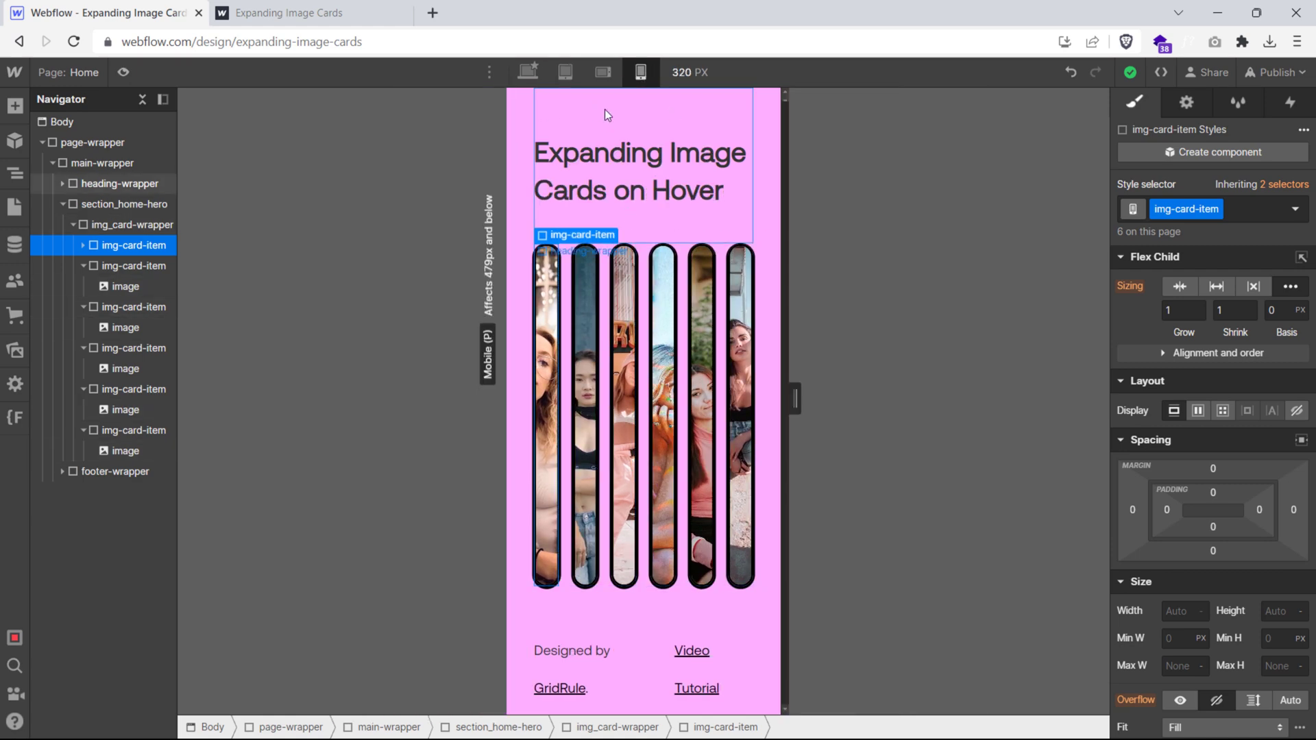
click(603, 72)
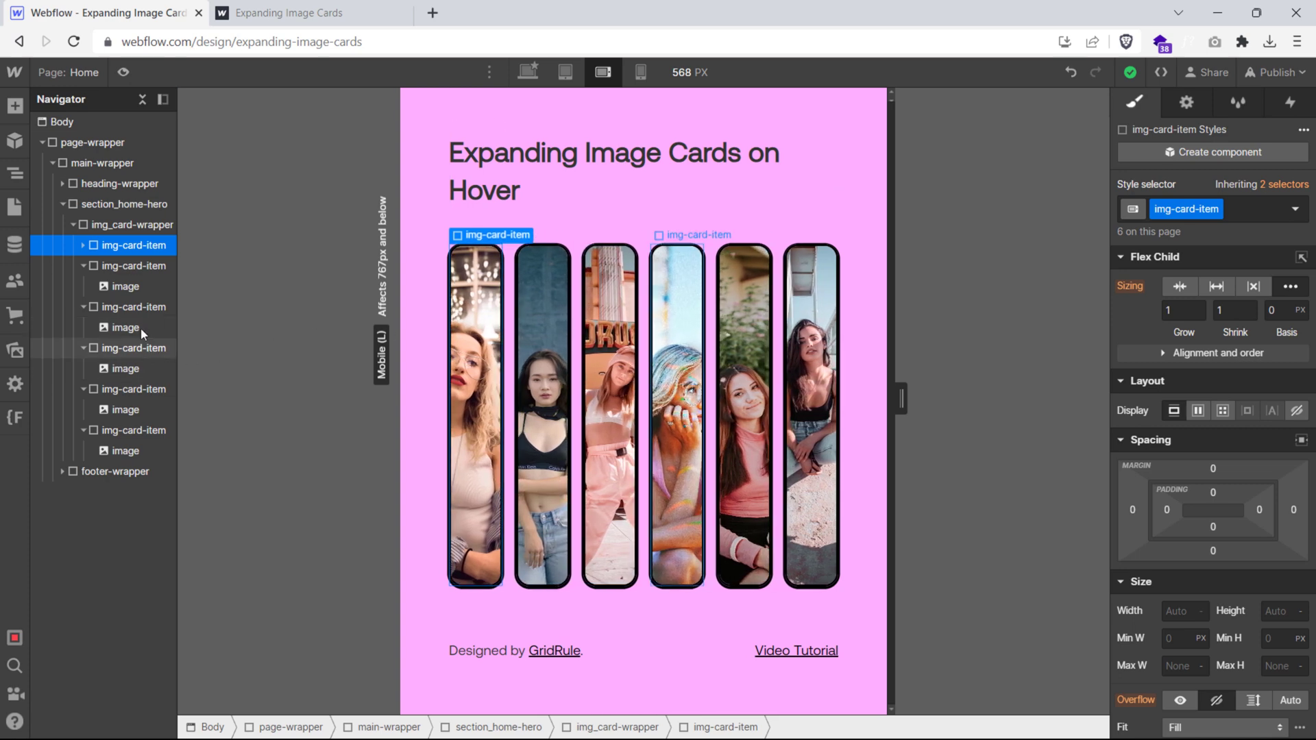
click(84, 287)
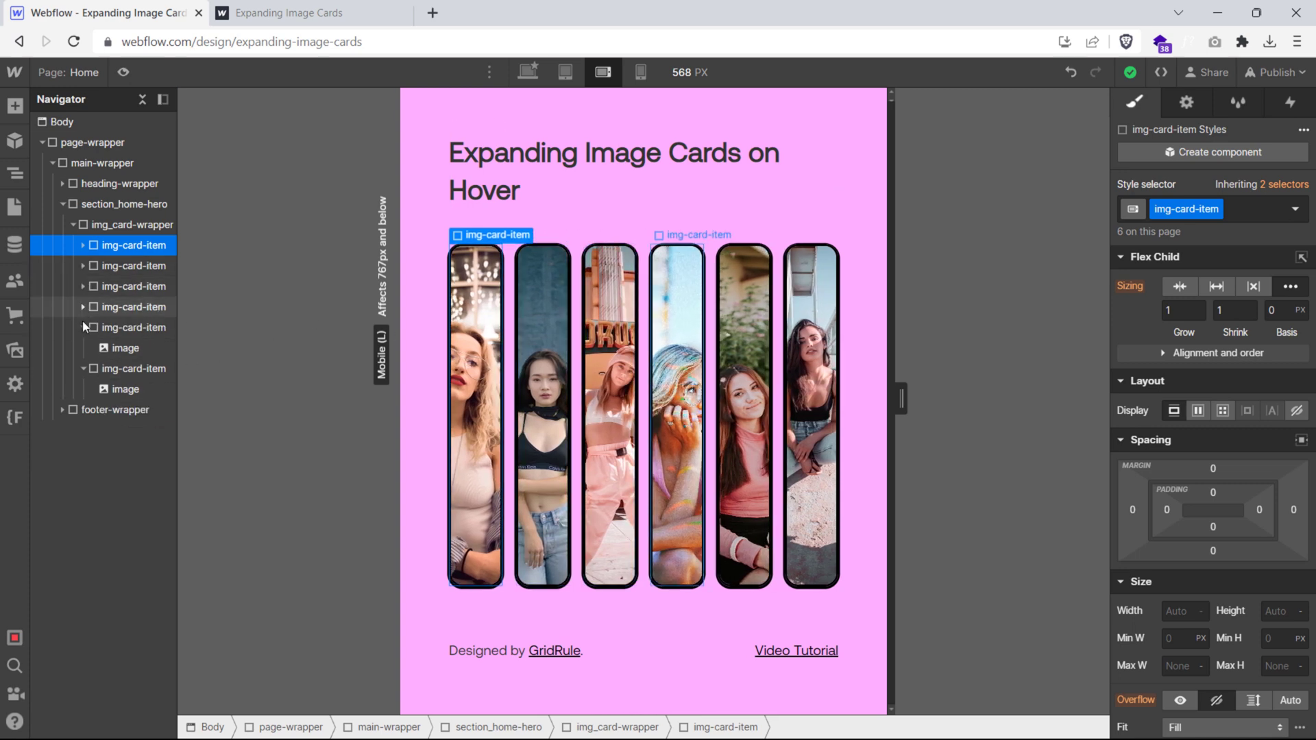
Add a 'disabled' combo class with Display None to the second card
click(84, 307)
click(84, 327)
click(84, 349)
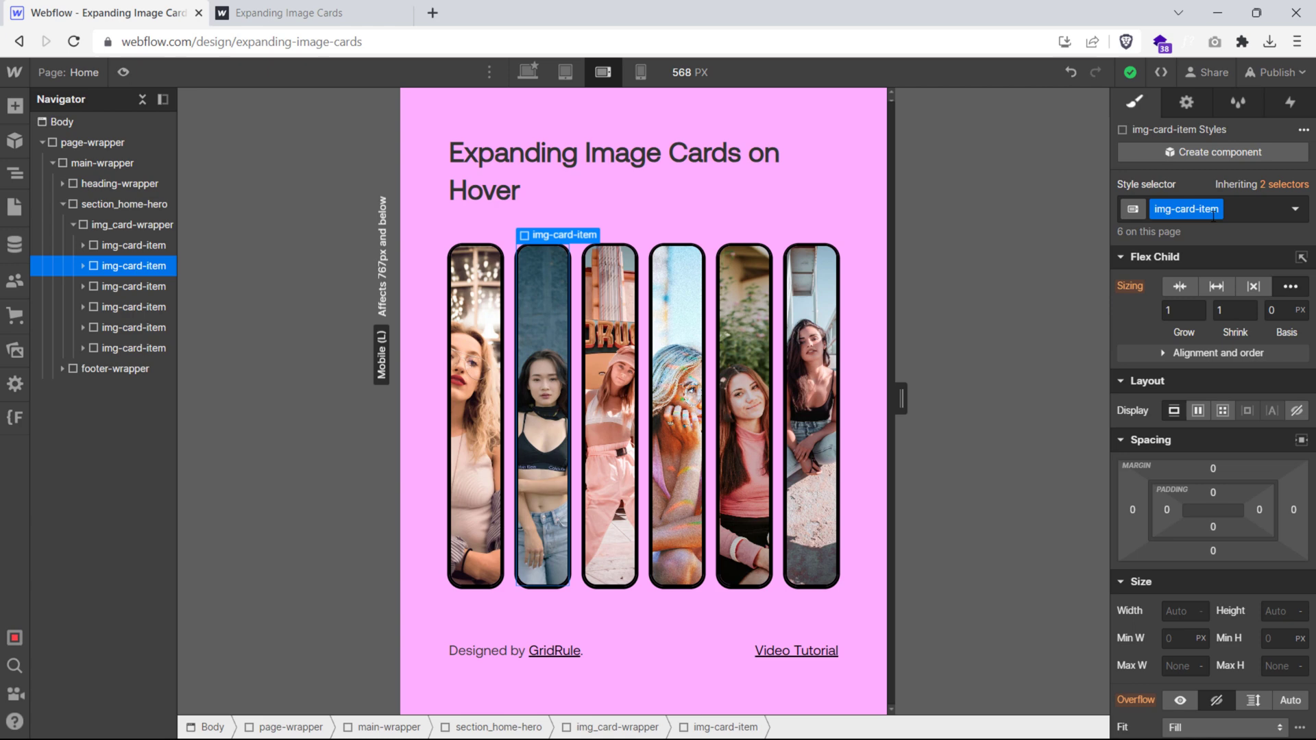
text(disabled)
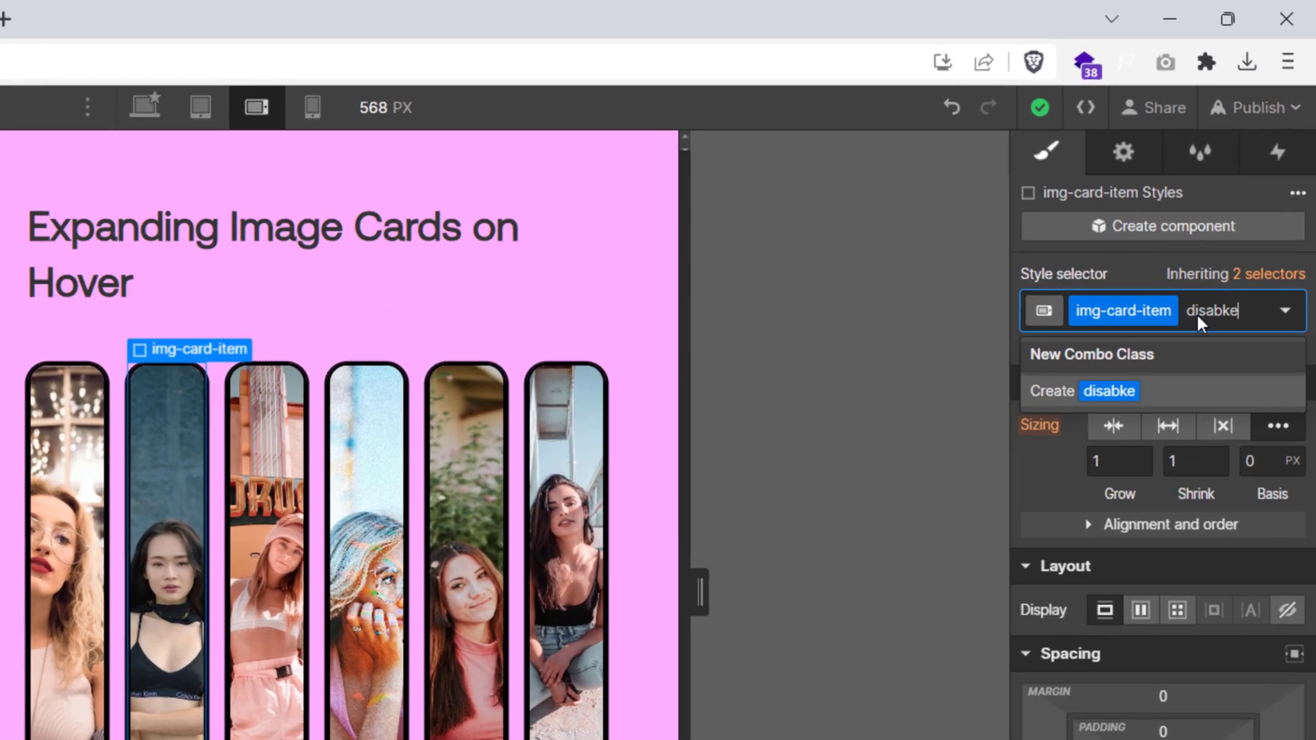
key(Return)
click(1288, 610)
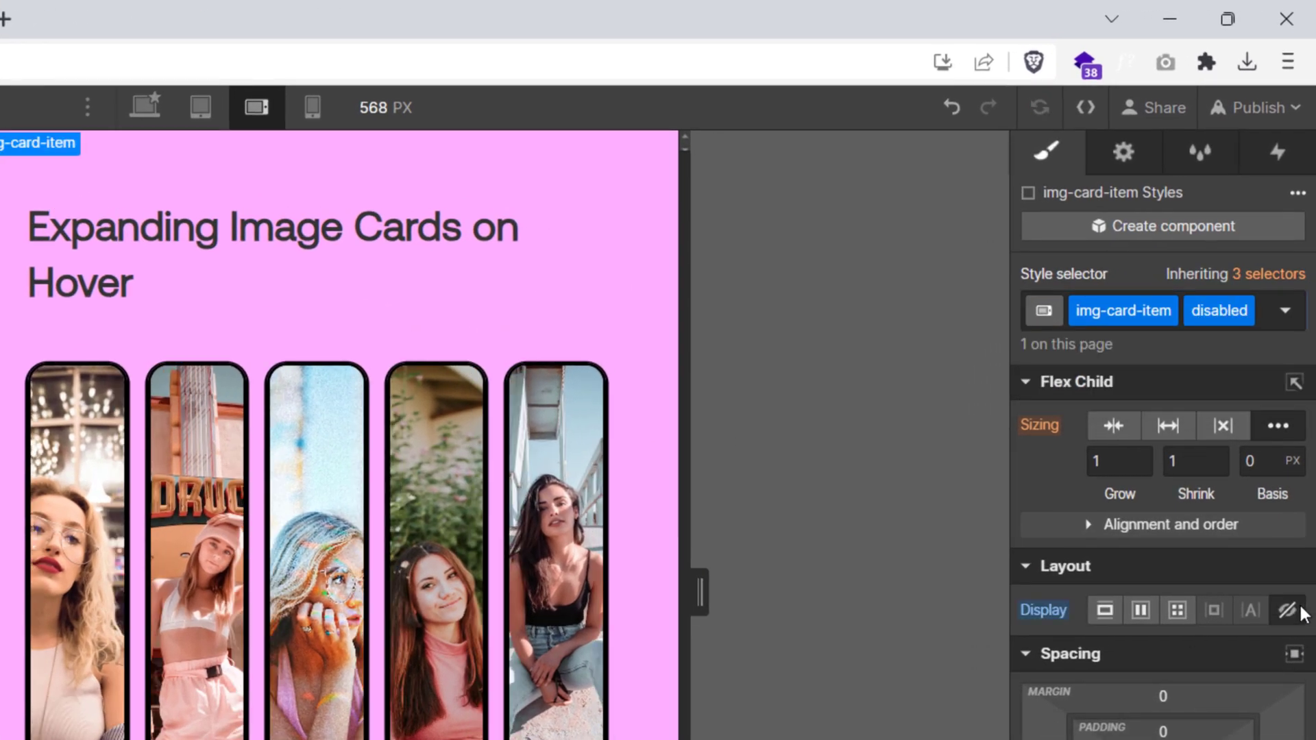
key(ctrl+z)
Apply the 'disabled' class to the fourth and sixth cards, then show the live site
click(1227, 311)
text(dus)
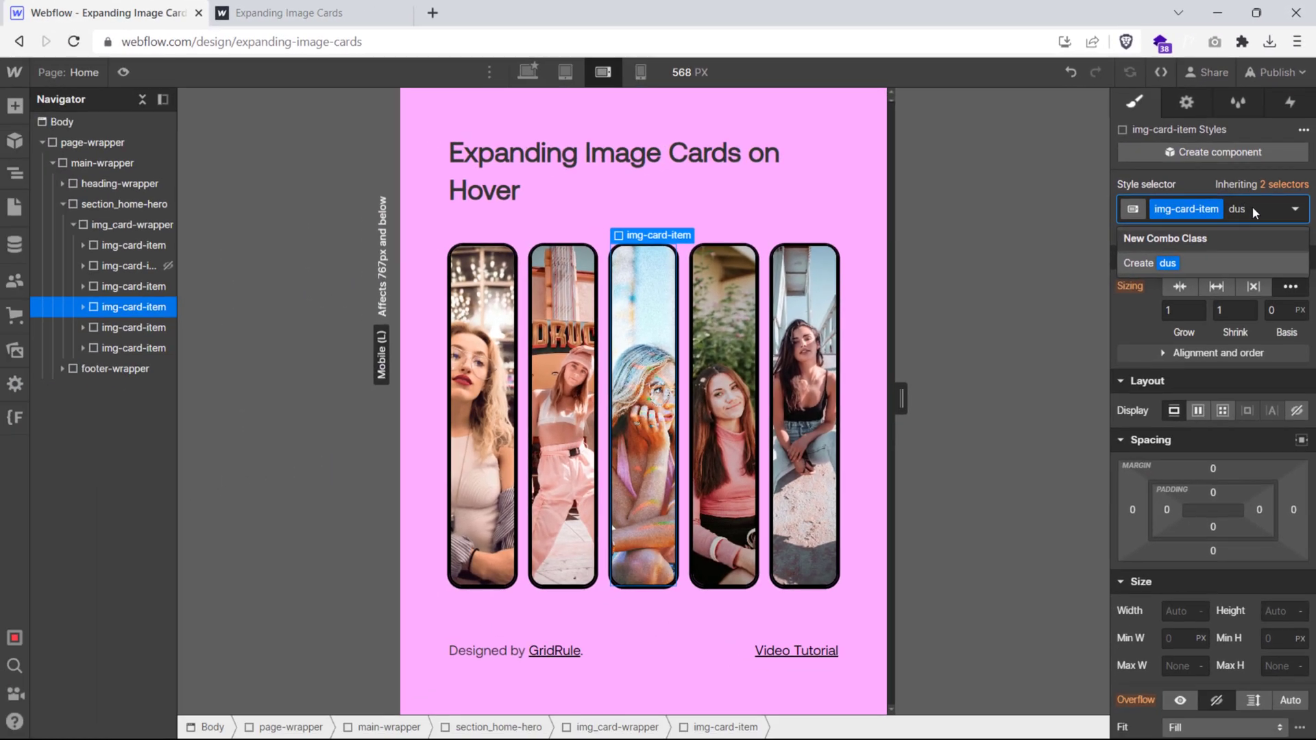
key(BackSpace)
key(BackSpace)
text(is)
click(1149, 302)
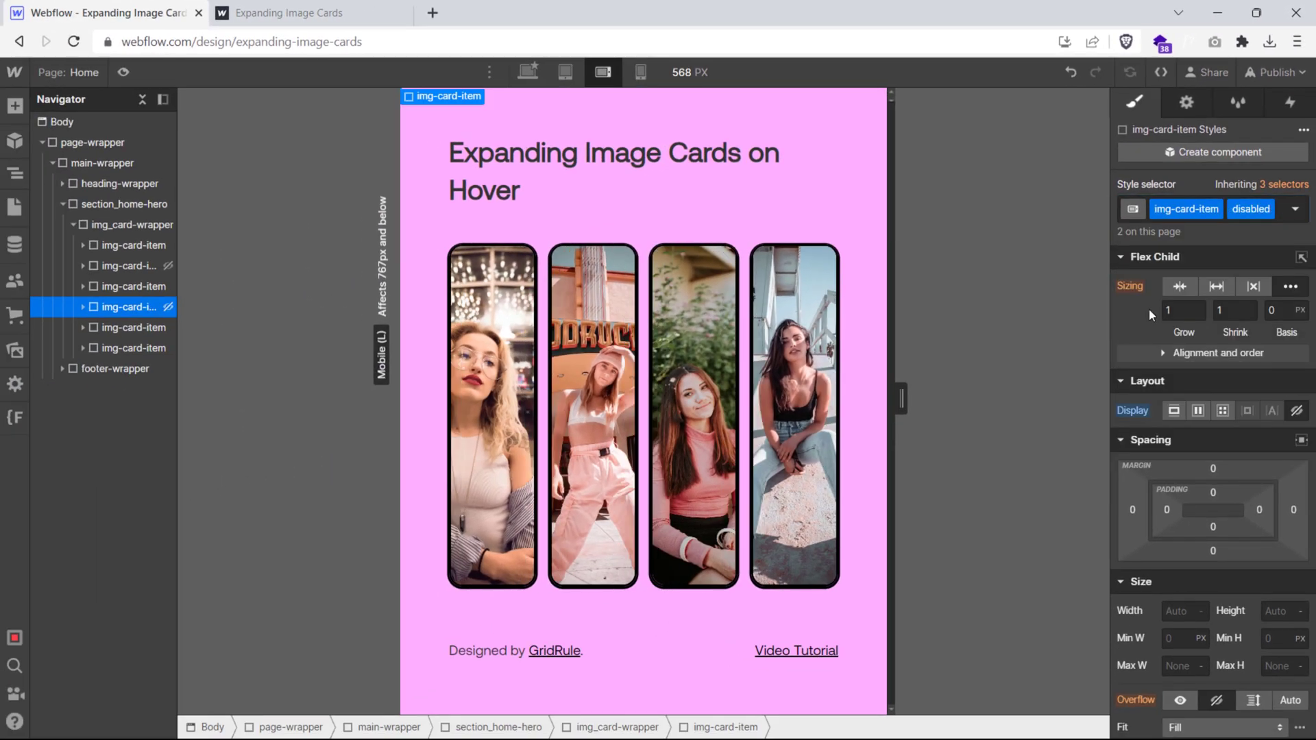
click(130, 348)
click(1232, 211)
text(dis)
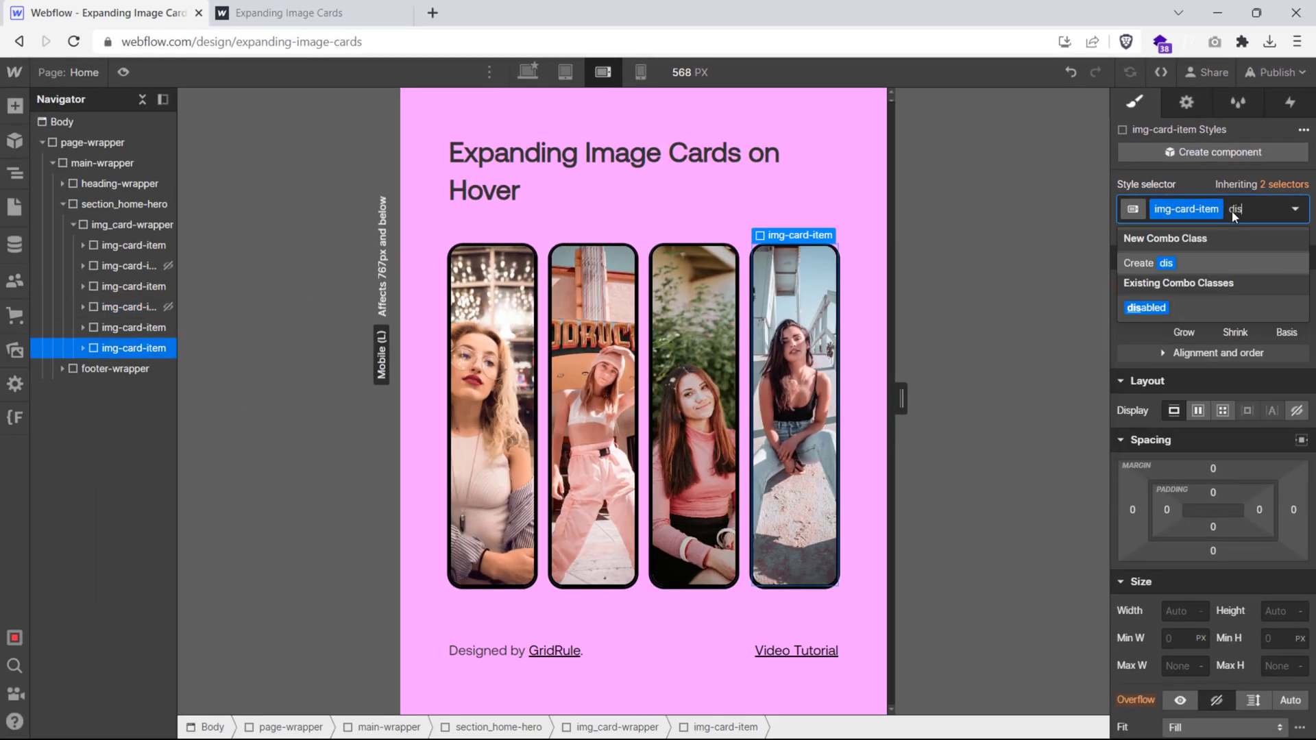
click(1145, 308)
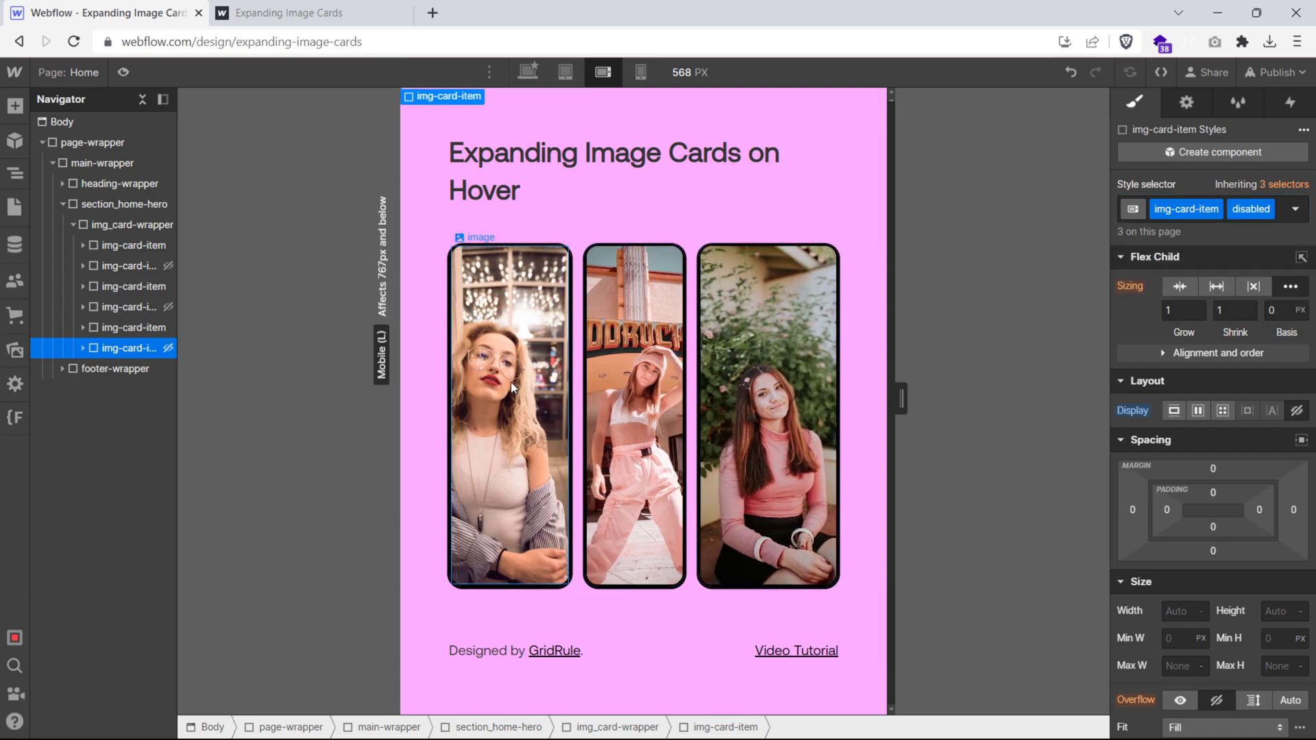
key(ctrl+Tab)
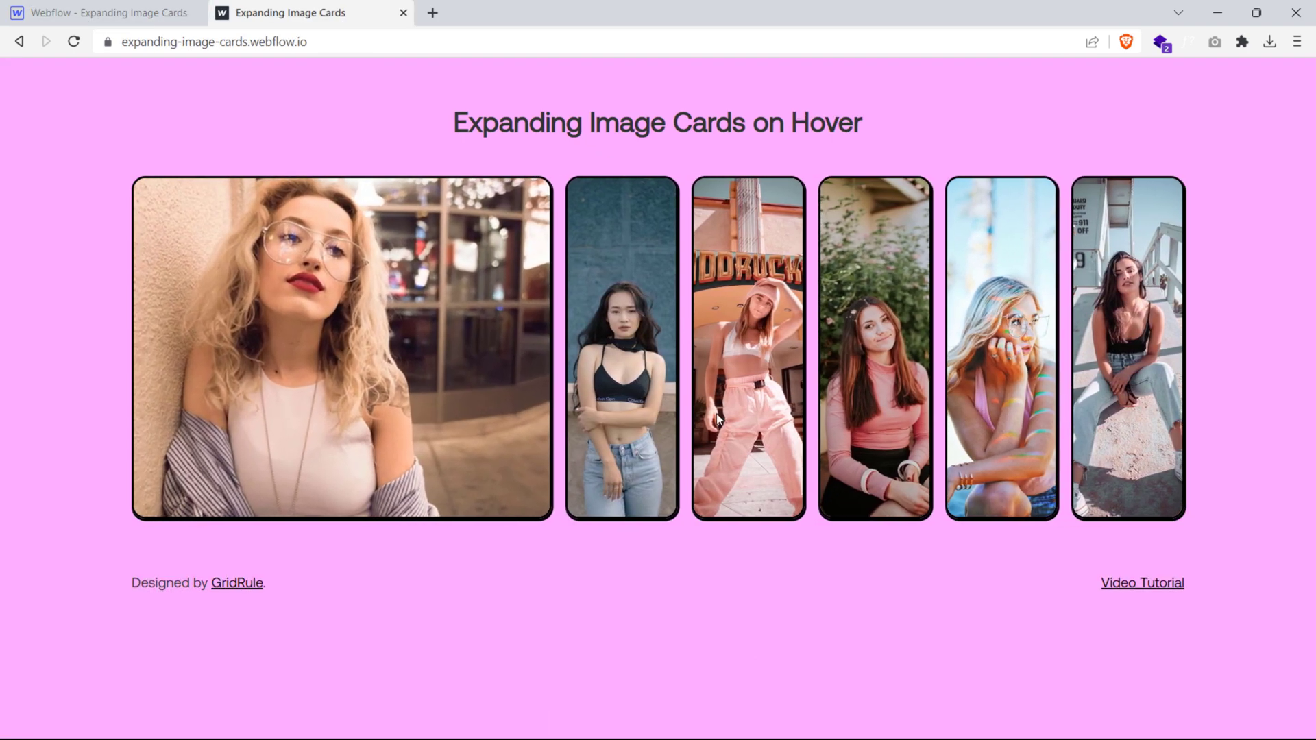